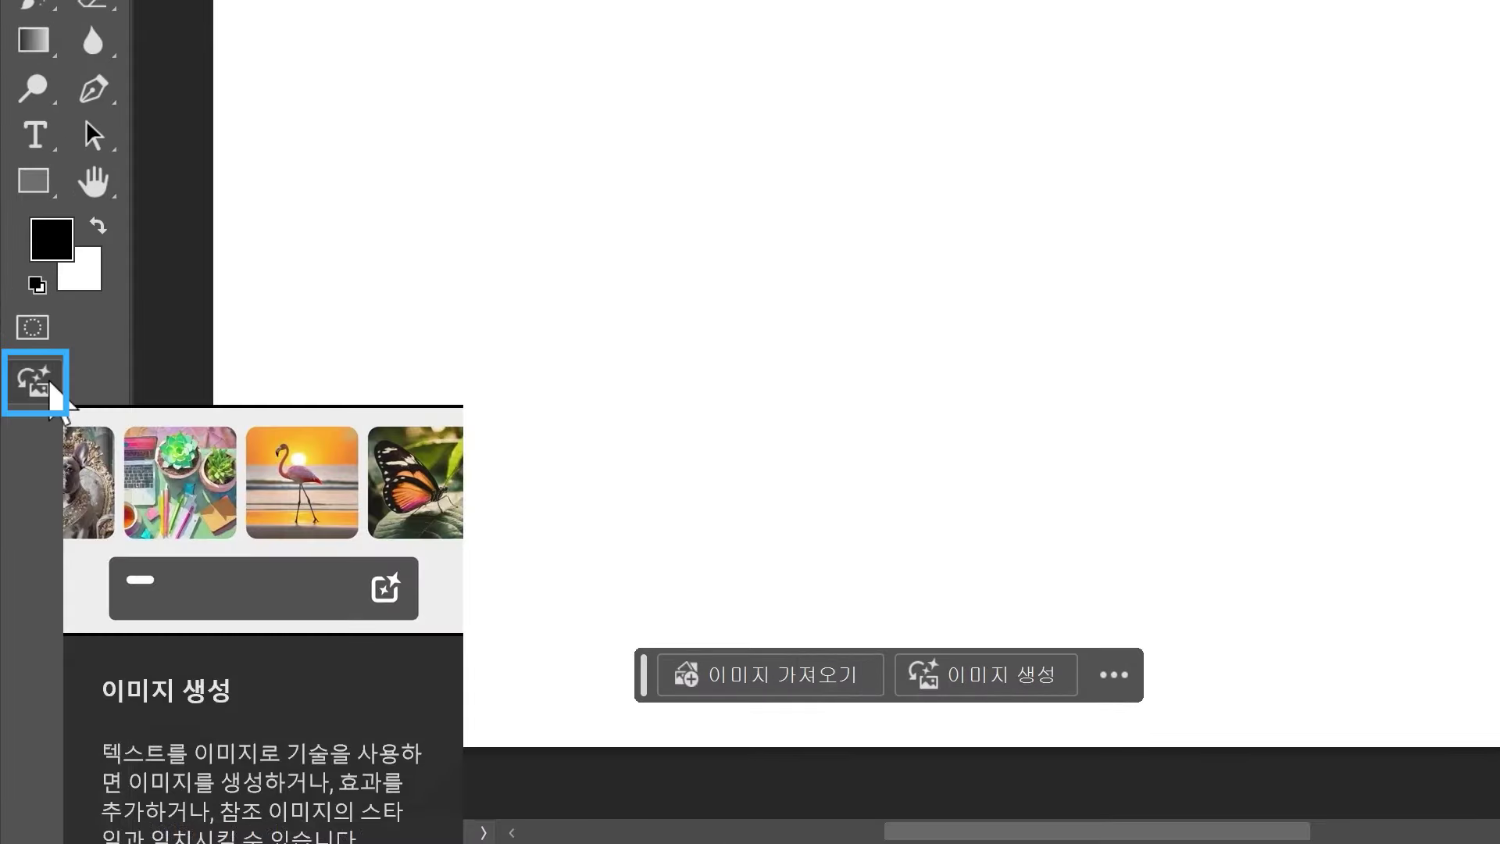
# Load the sunset horse sample prompt into the image generation settings
pyautogui.click(47, 382)
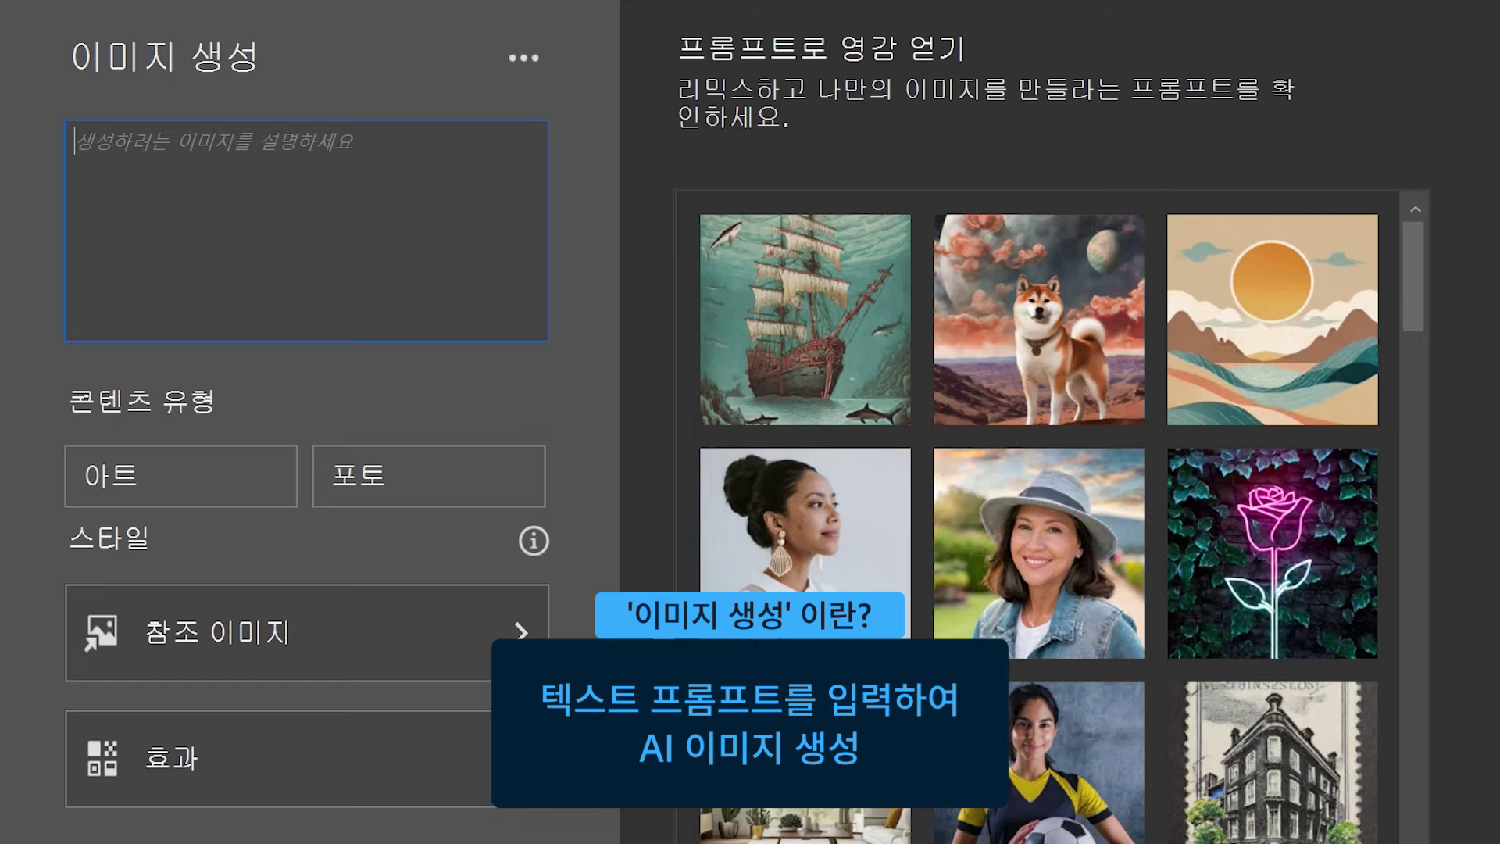
pyautogui.scroll(-3, 1433, 294)
pyautogui.scroll(-4, 1440, 335)
pyautogui.scroll(-3, 1444, 387)
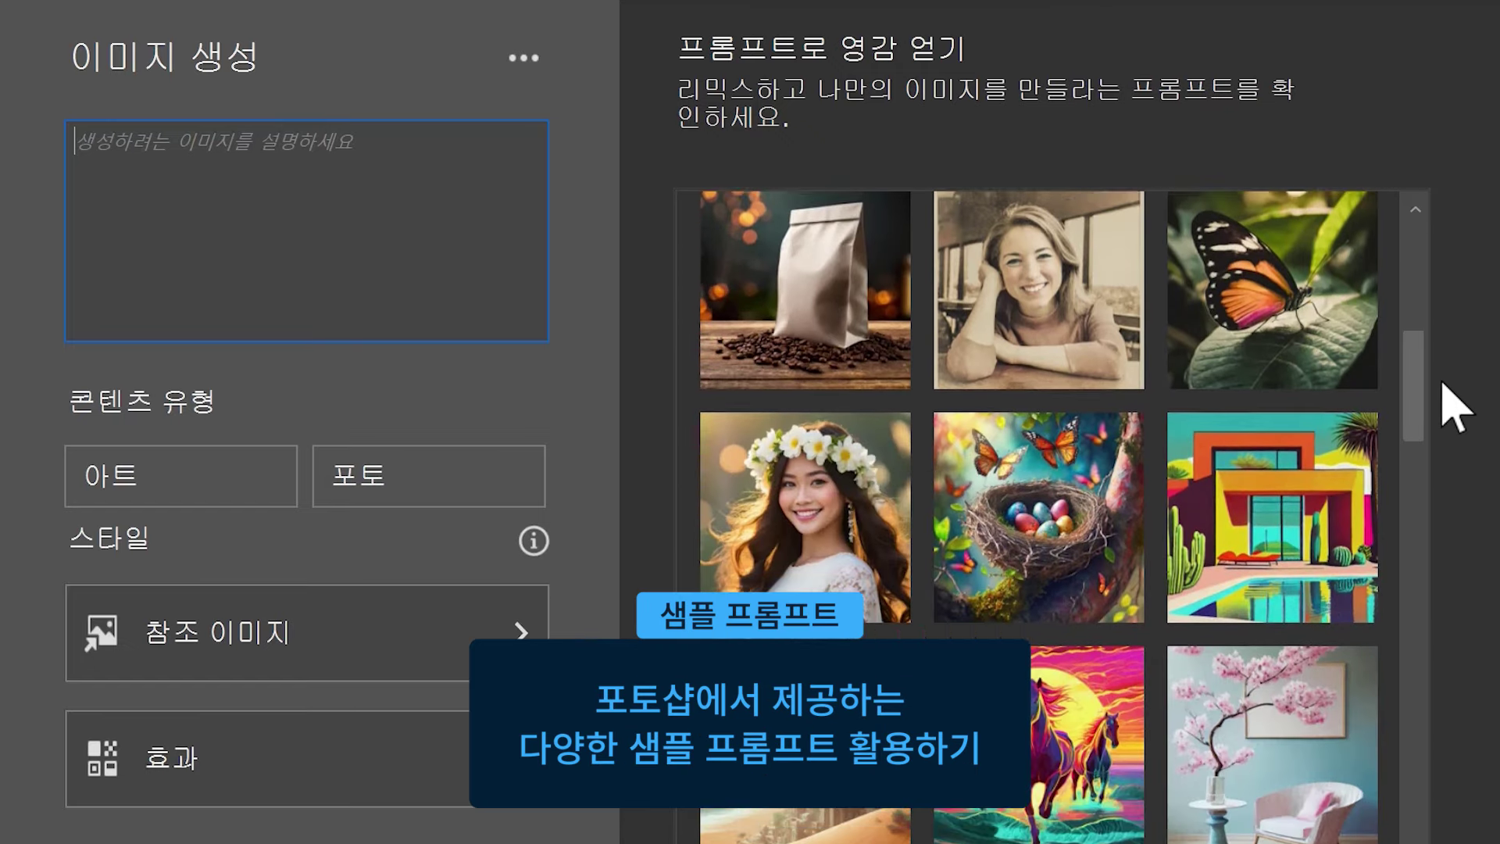
pyautogui.scroll(-2, 1453, 406)
pyautogui.click(1045, 629)
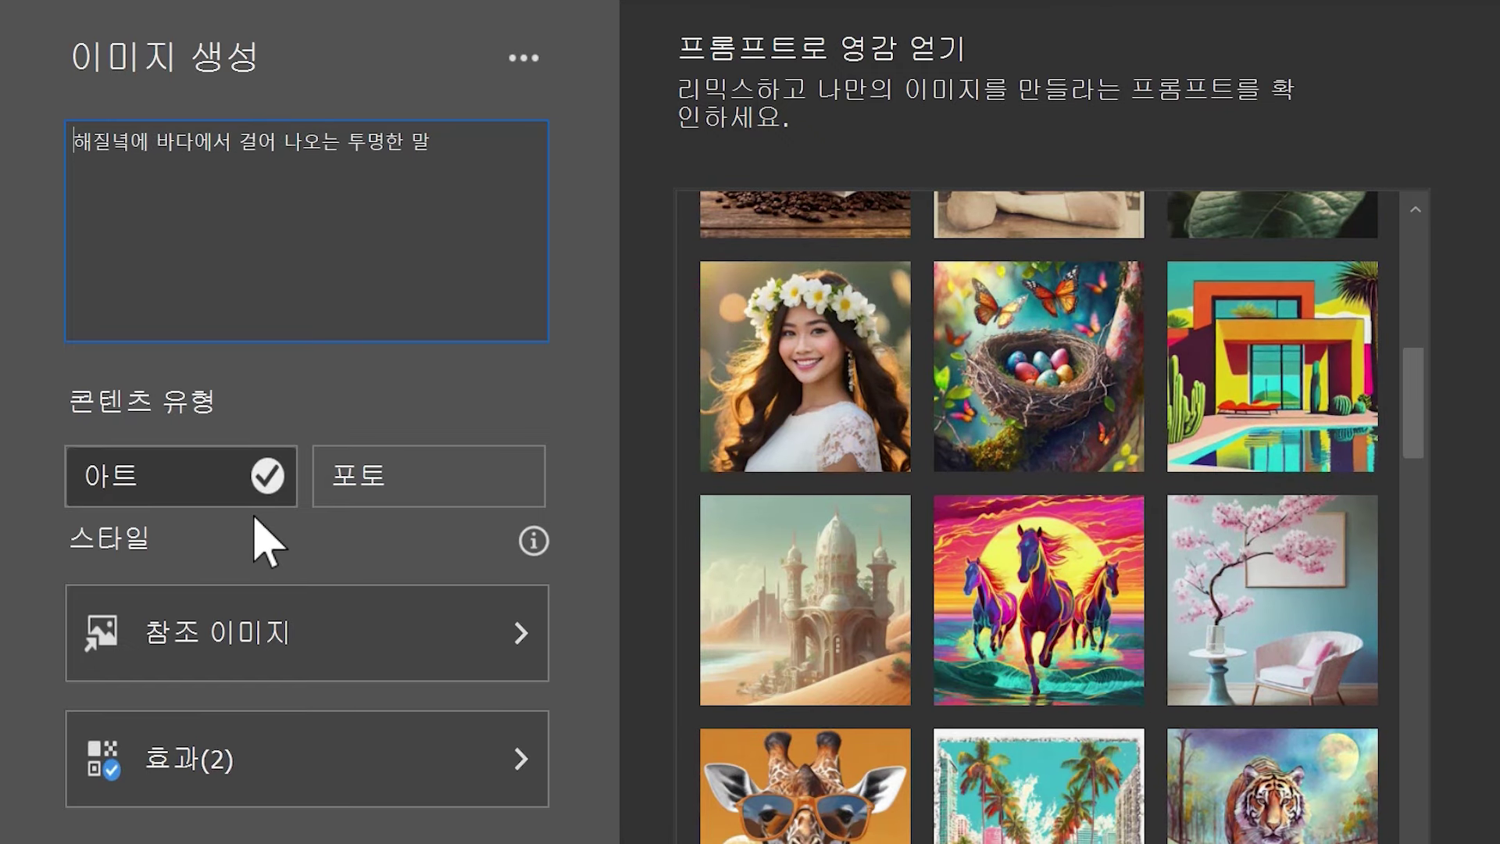
# Add the 사이버펑크 and 네온 effects and show only the selected effects
pyautogui.click(489, 801)
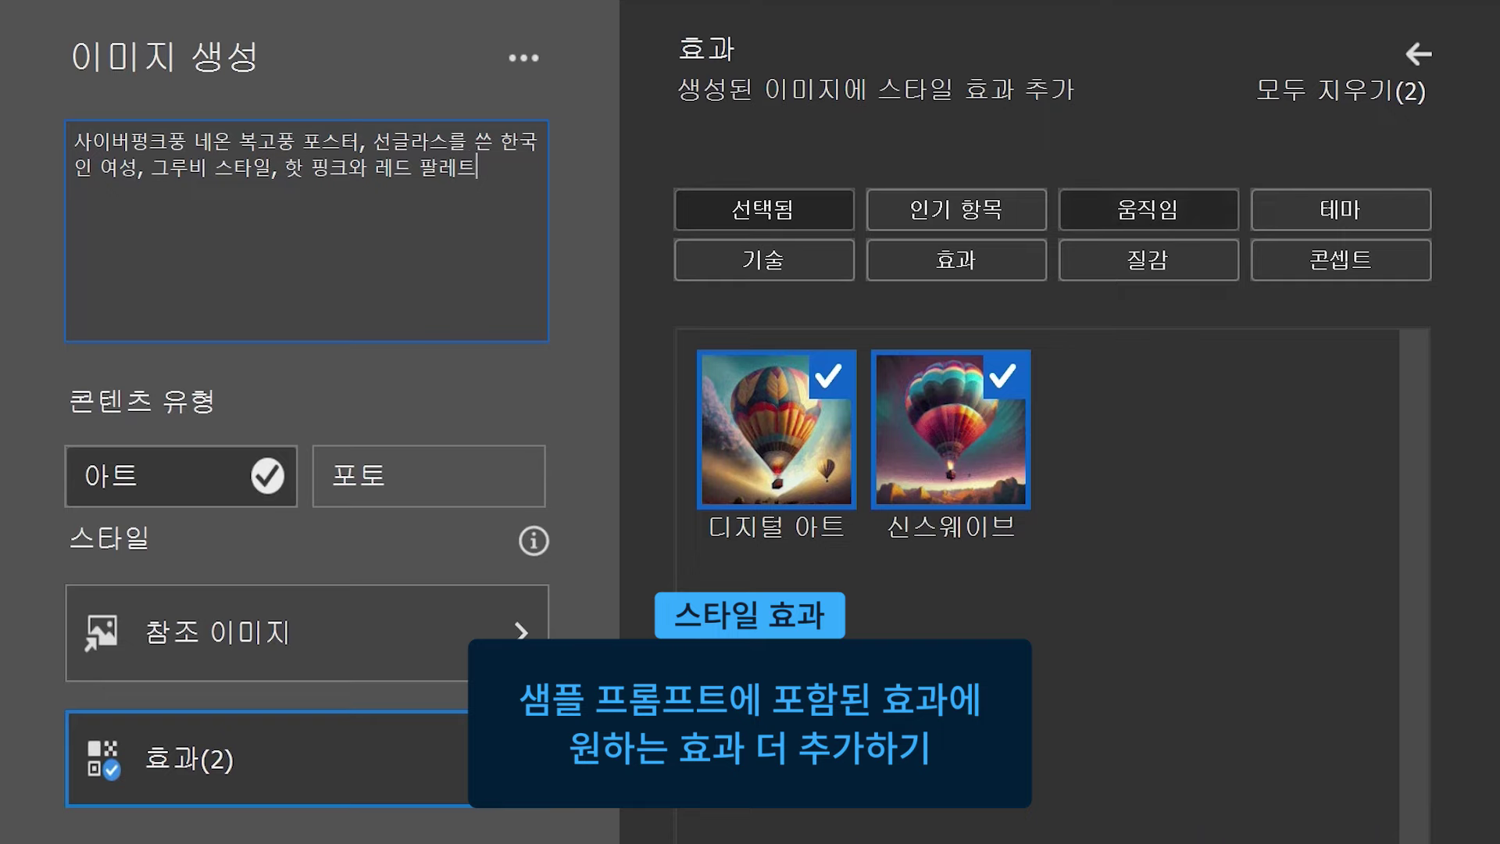
pyautogui.click(1144, 665)
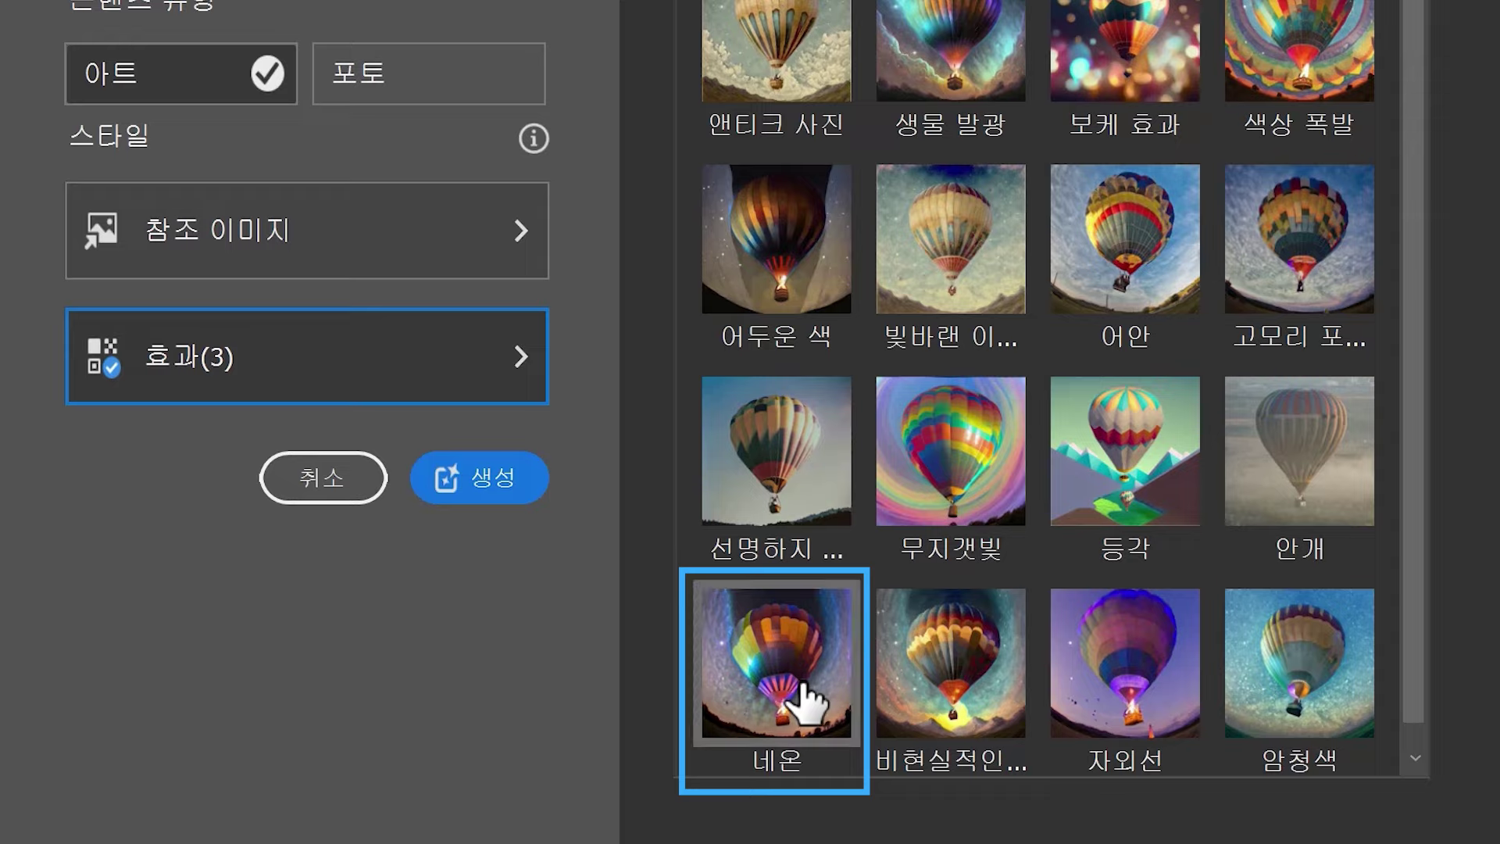
pyautogui.click(803, 698)
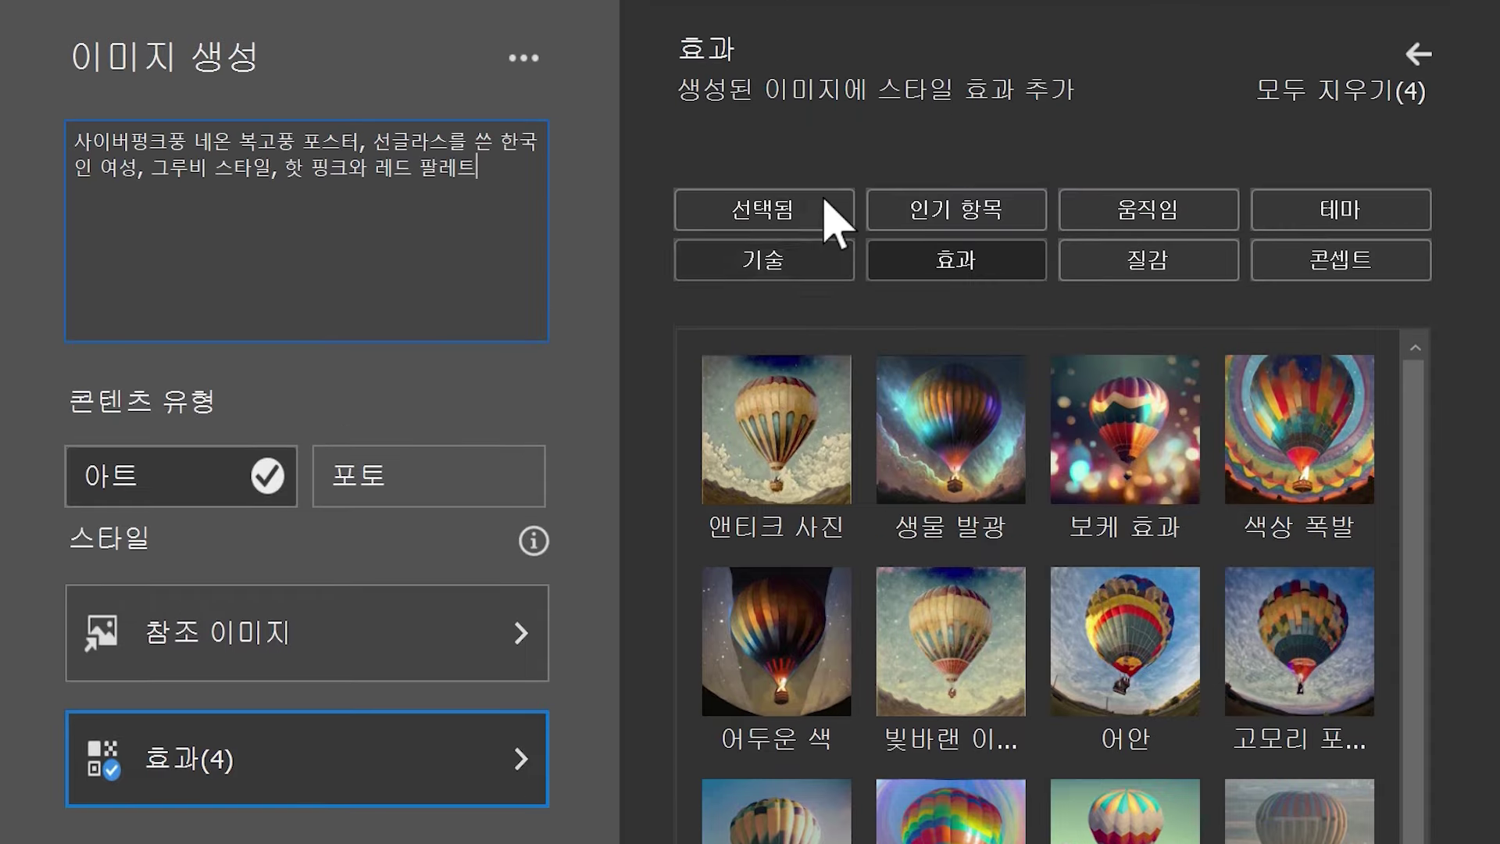
pyautogui.click(795, 221)
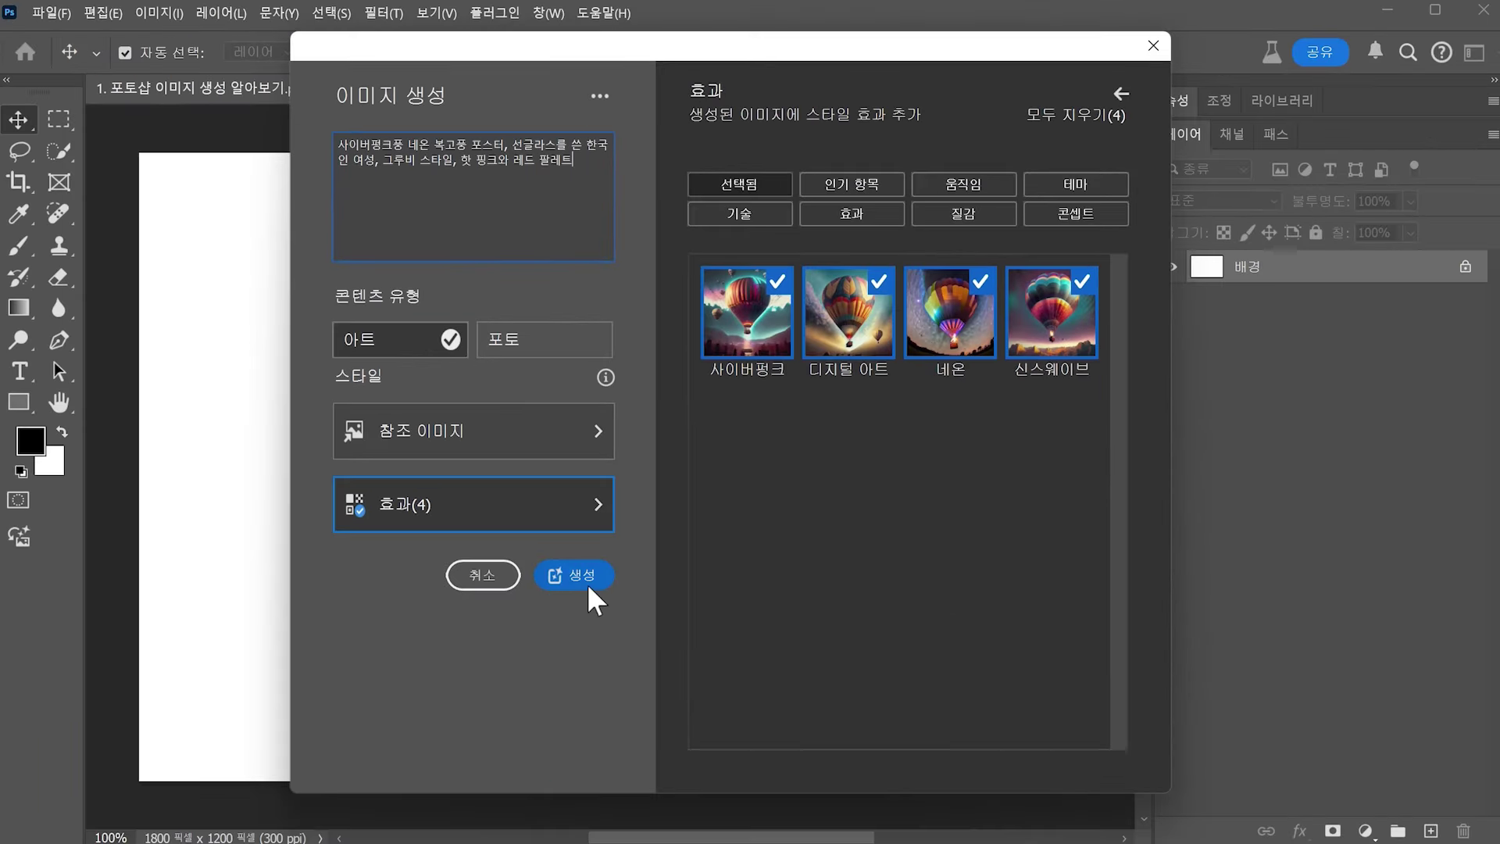
# Generate the neon cyberpunk poster and switch to variation 3 of 3
pyautogui.click(588, 579)
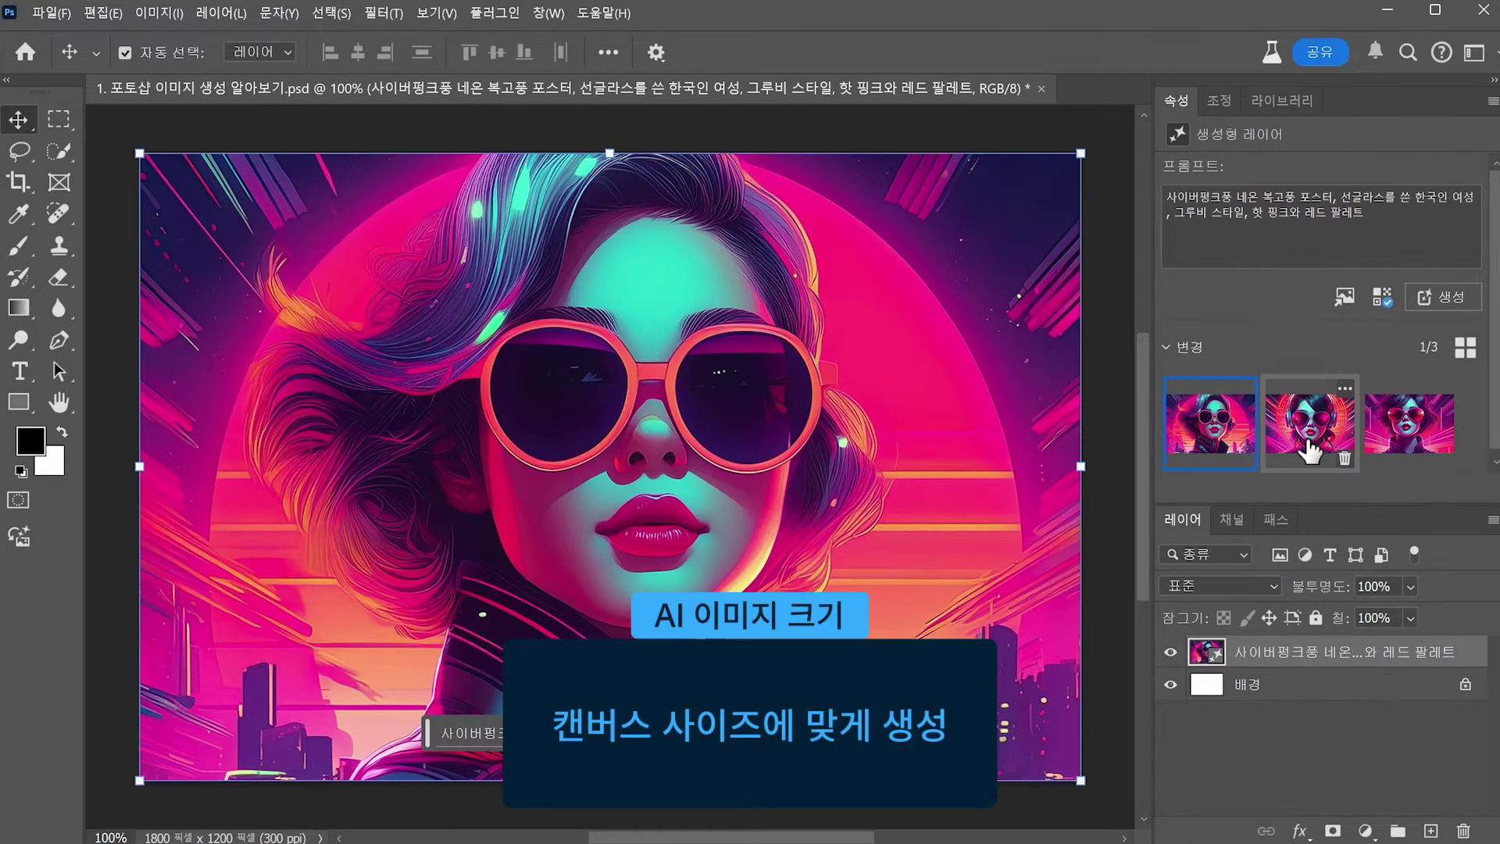
pyautogui.click(1311, 449)
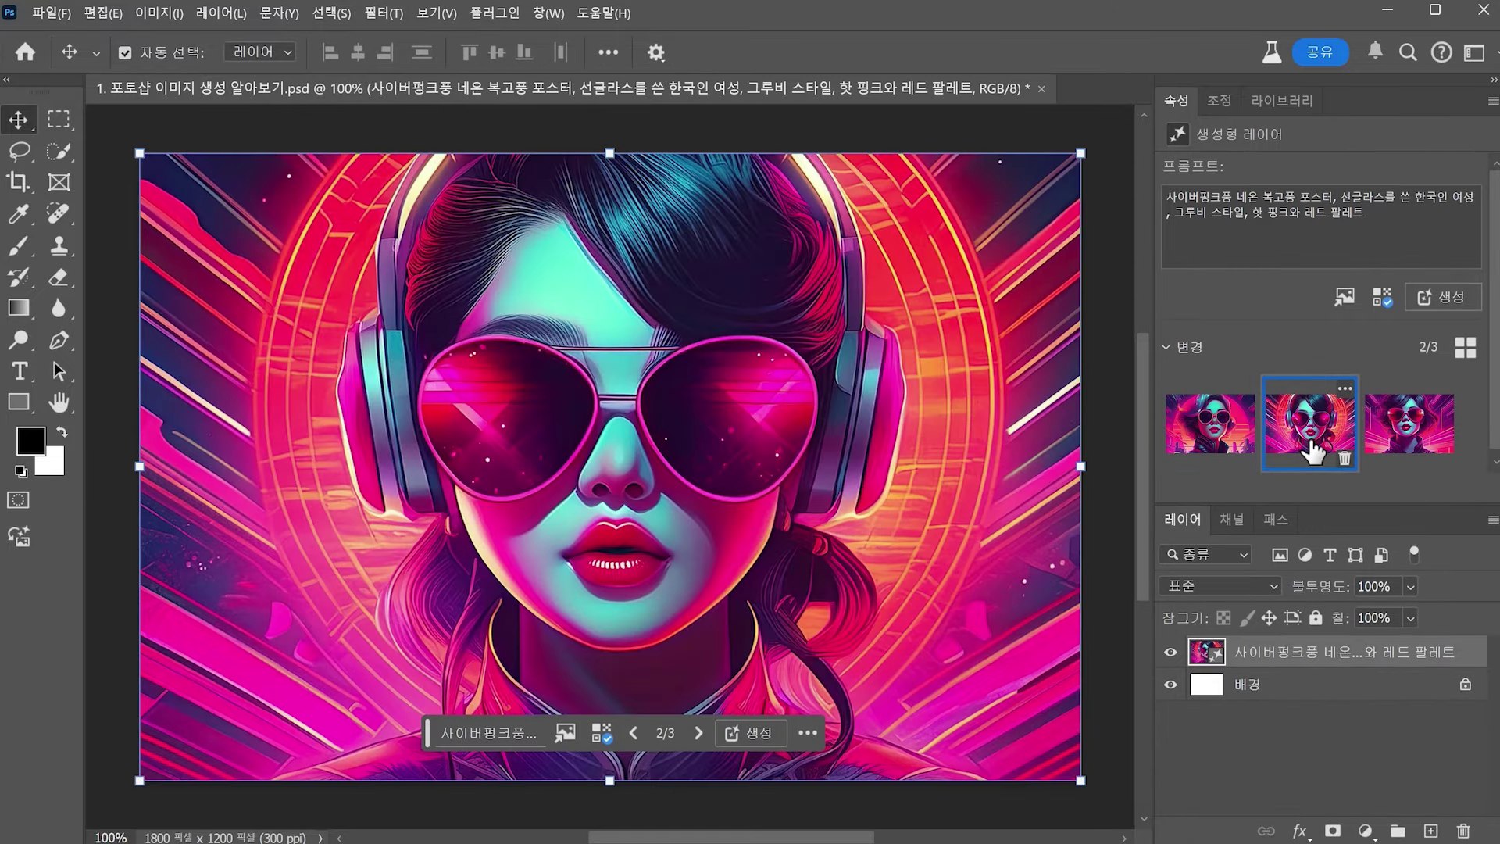
pyautogui.click(1418, 452)
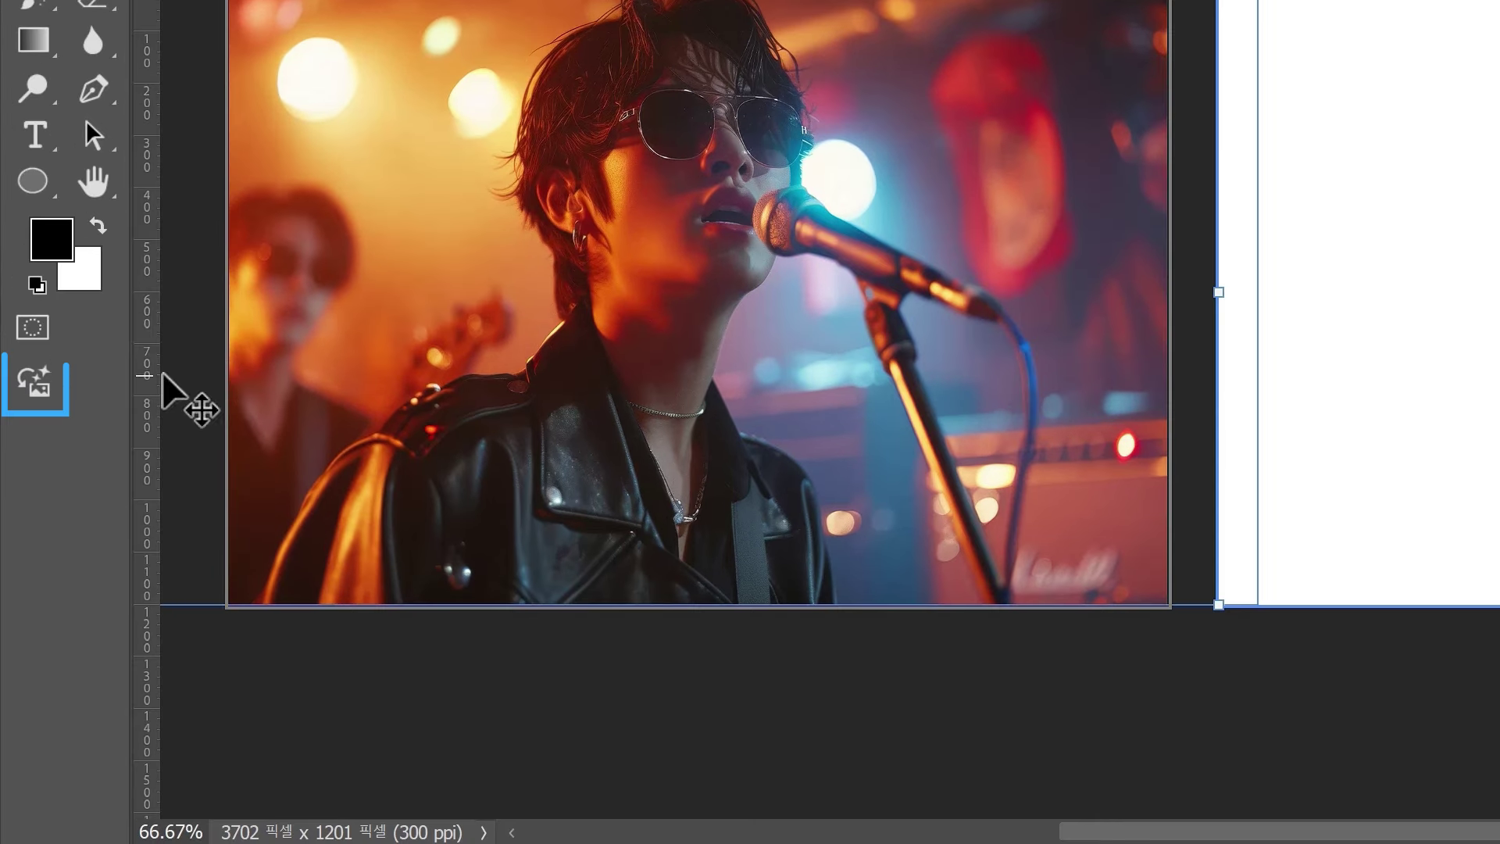
# Generate a photo-type singing rabbit image using the stage singer photo as reference
pyautogui.click(44, 397)
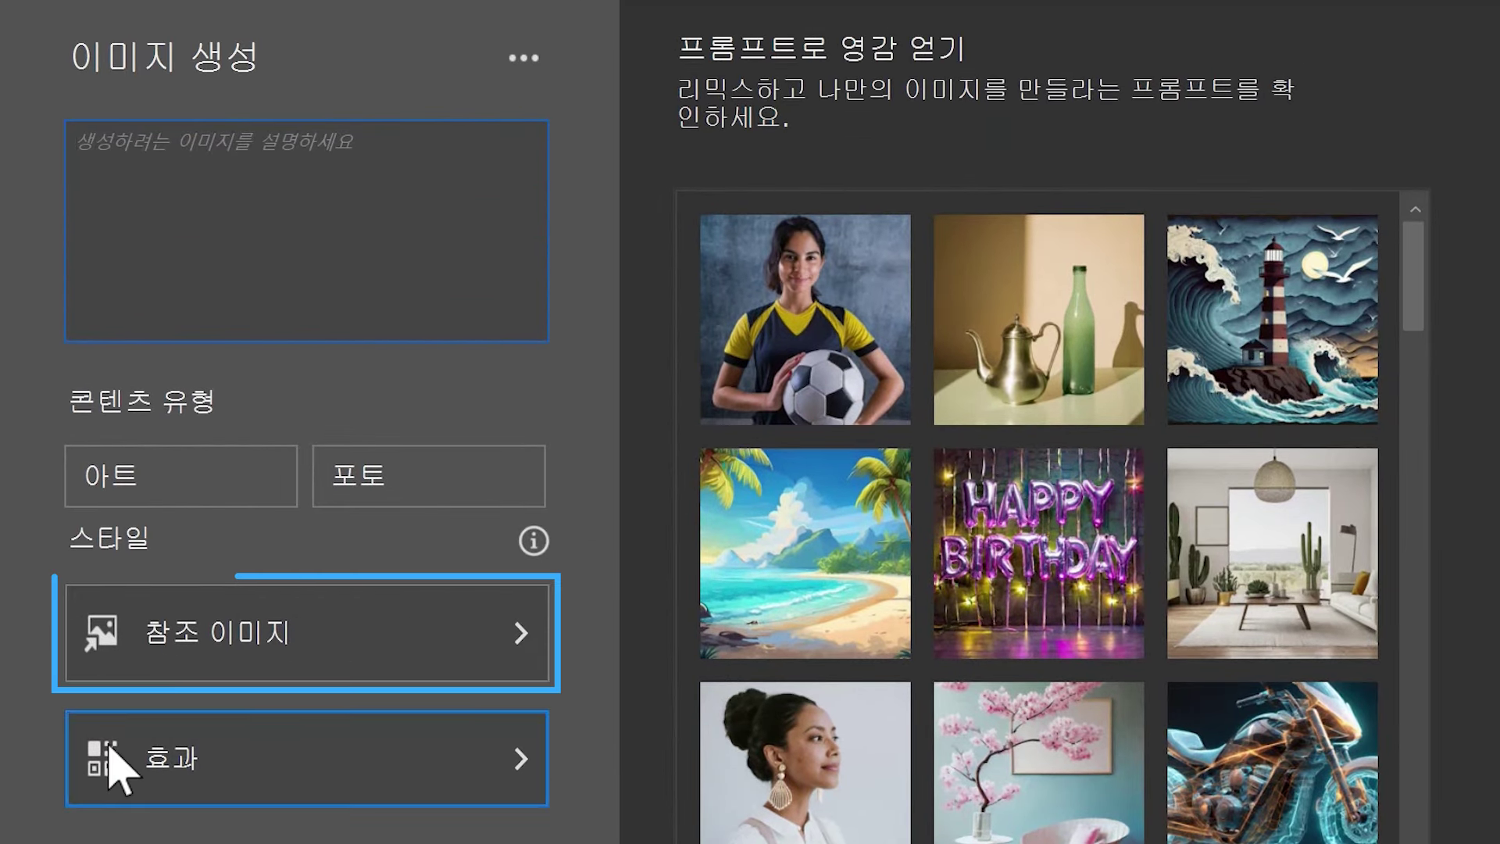
pyautogui.click(353, 650)
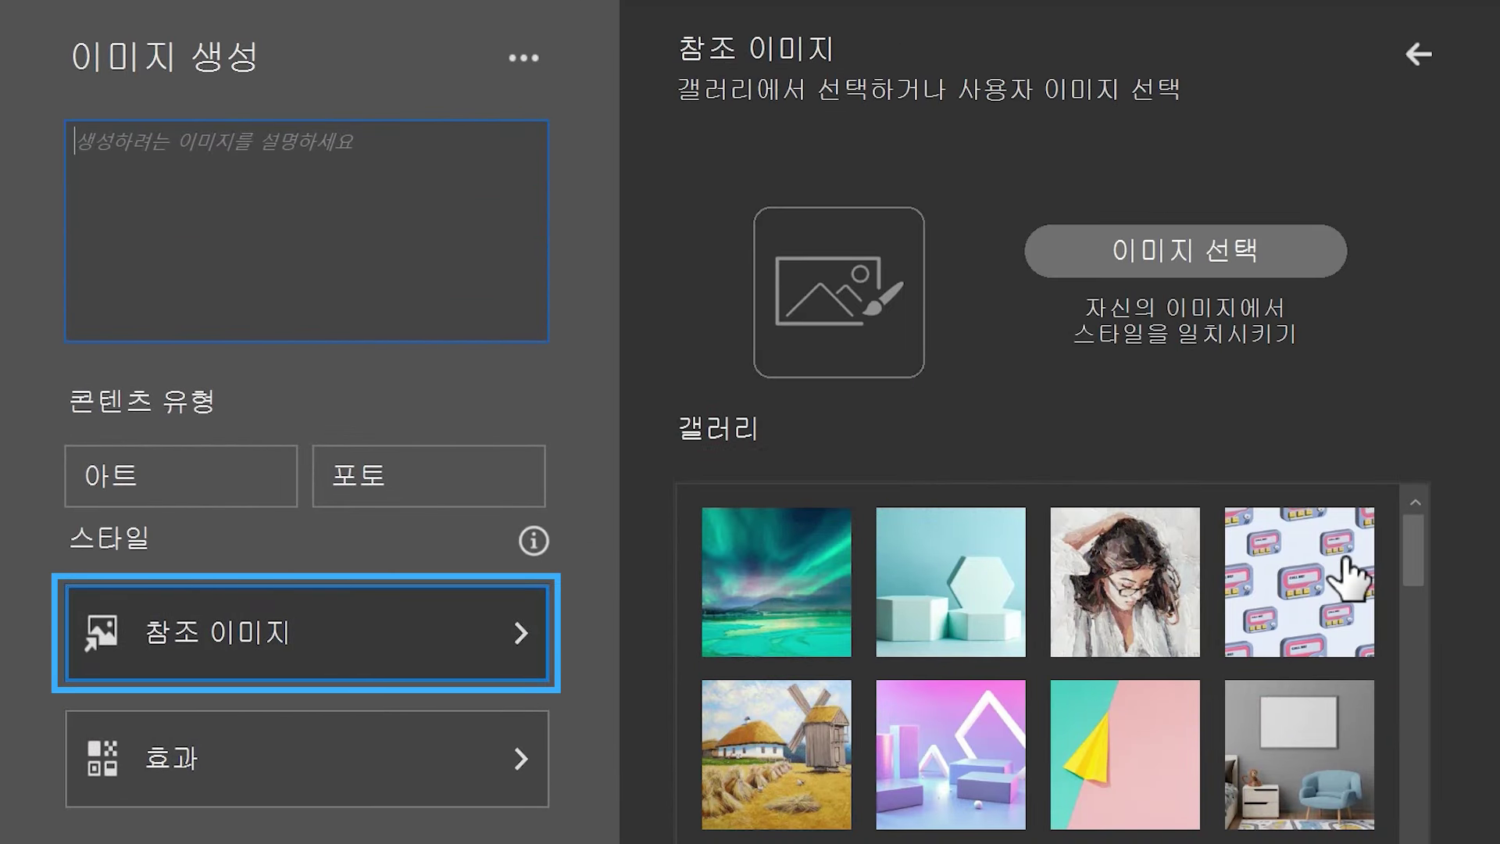
pyautogui.scroll(-3, 1375, 582)
pyautogui.scroll(-5, 1434, 625)
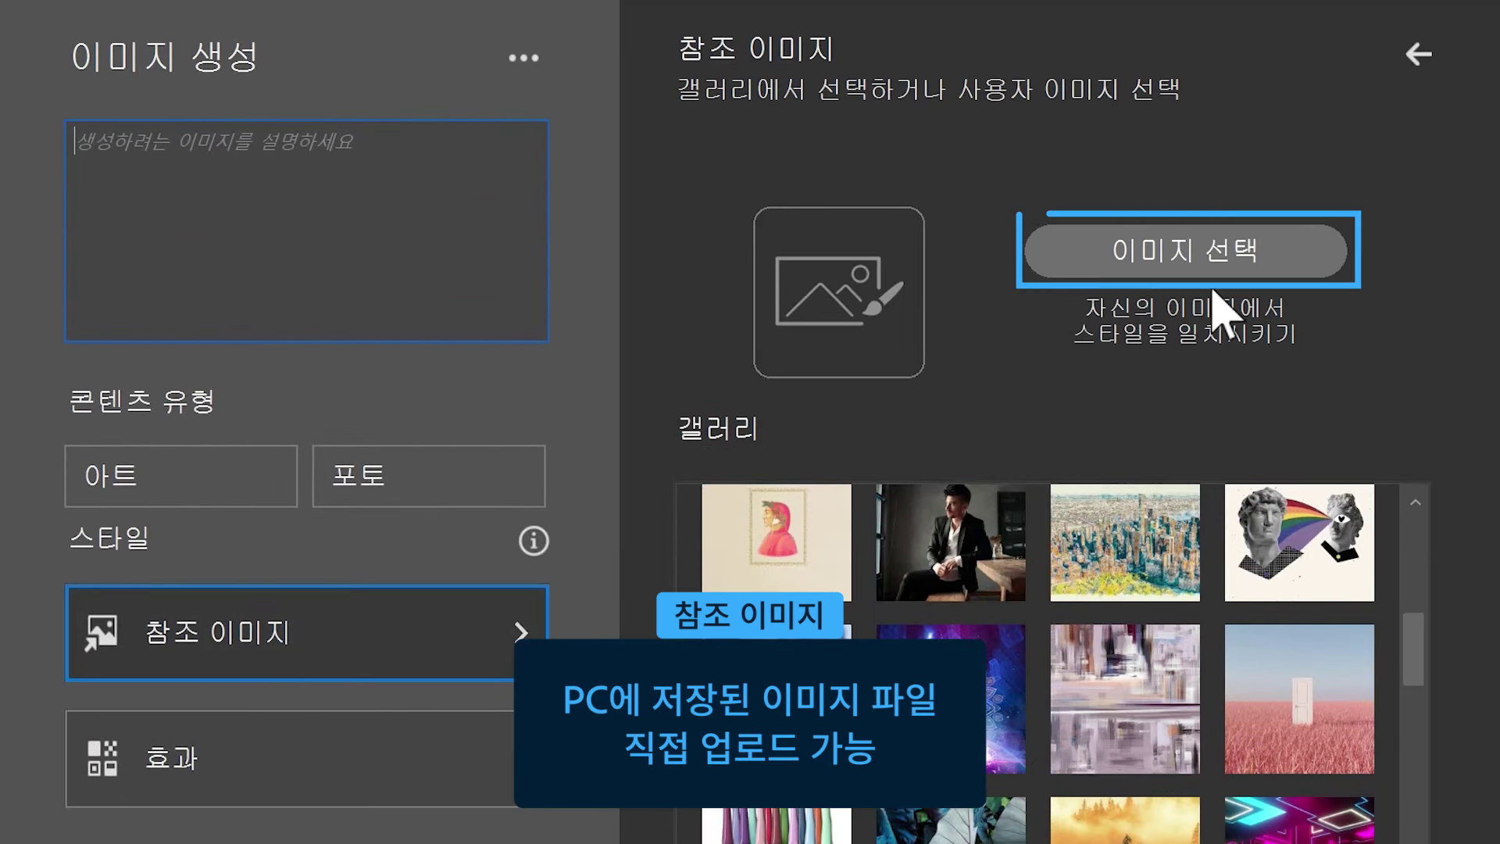
pyautogui.click(1211, 270)
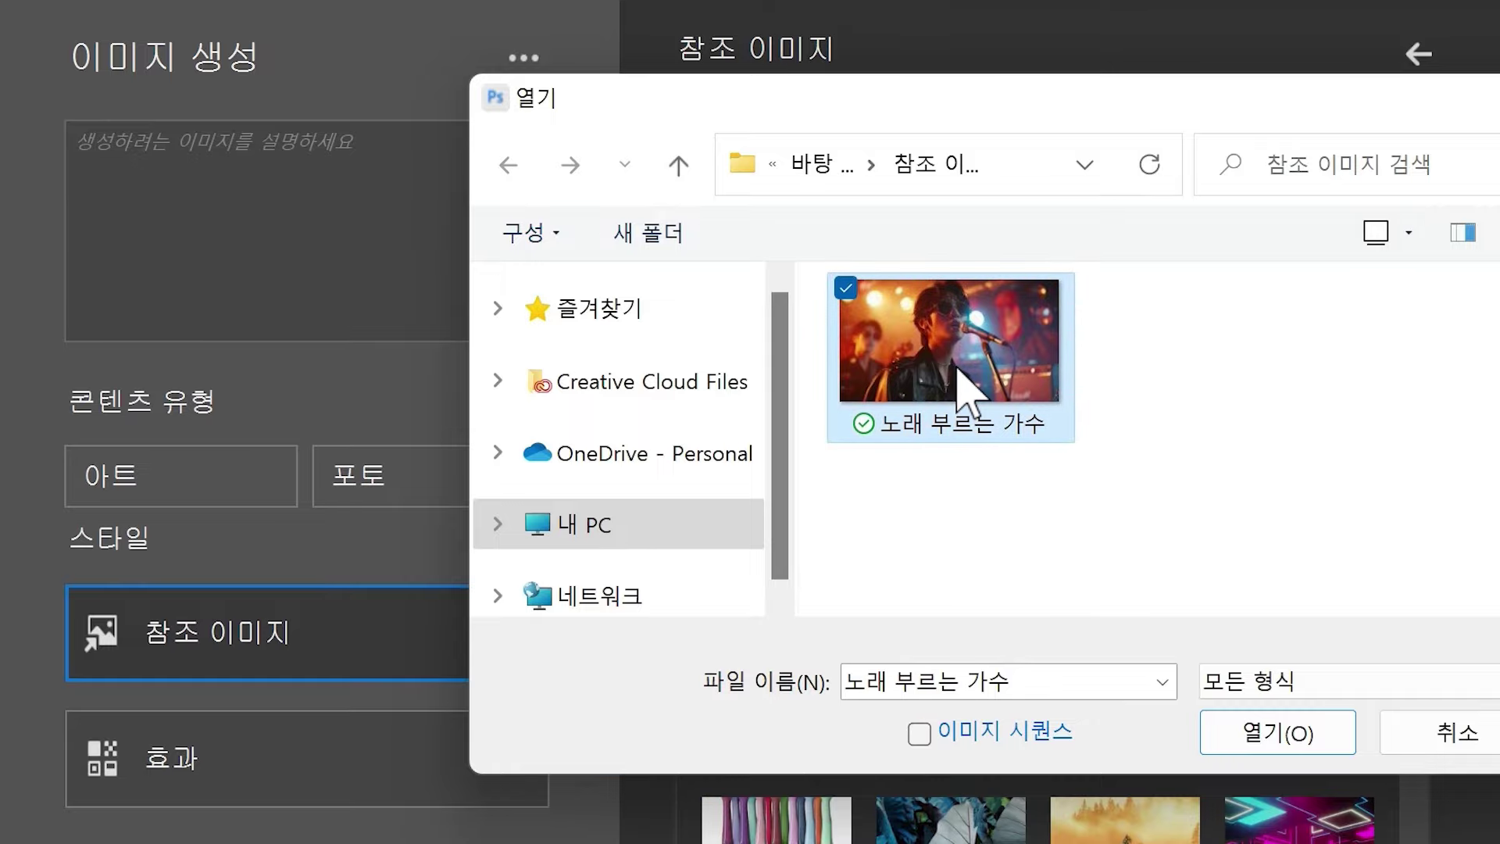
pyautogui.click(1263, 738)
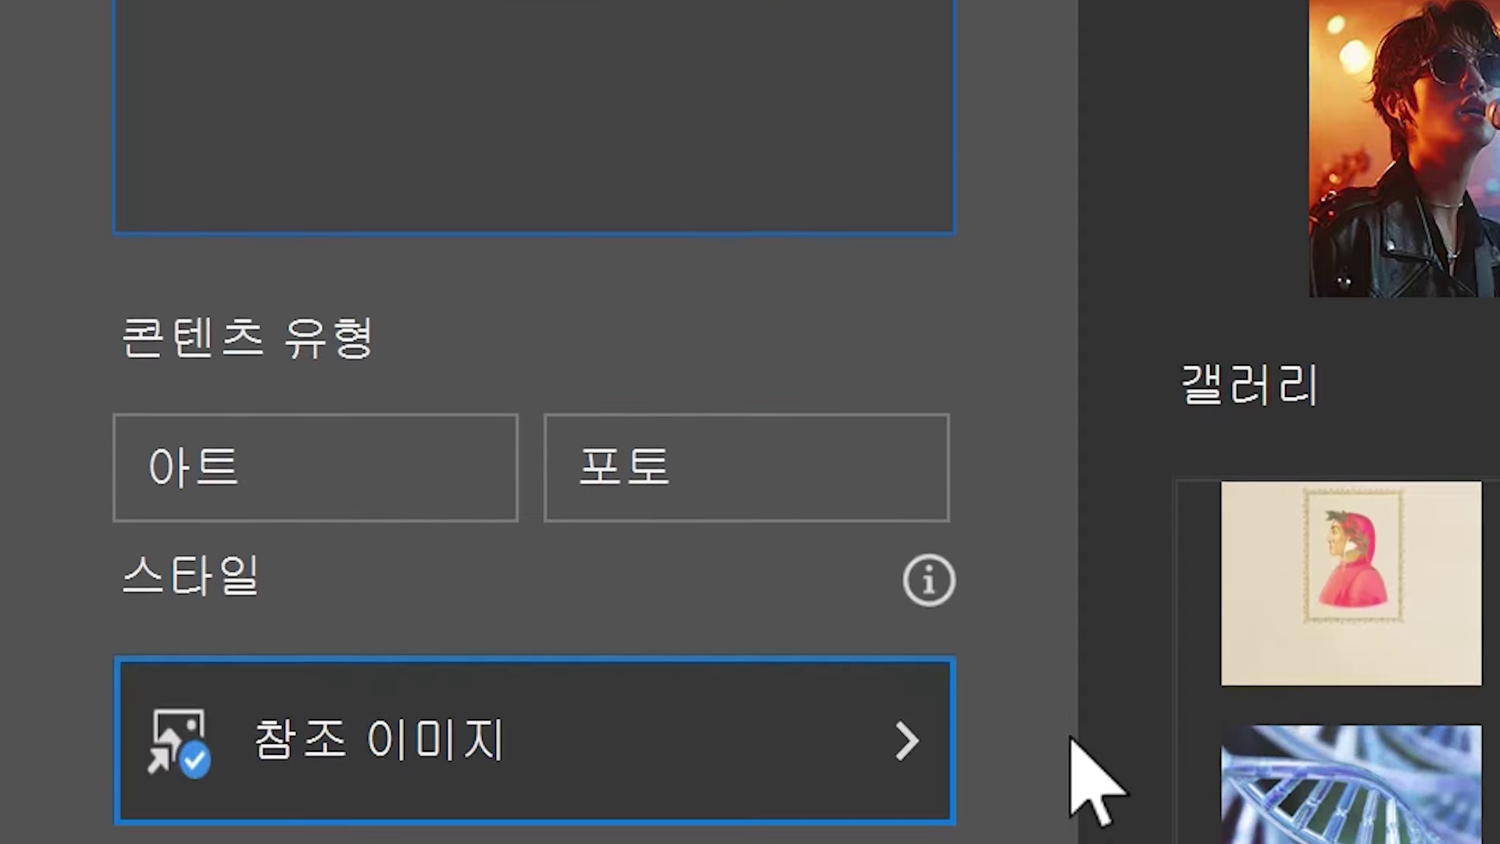
pyautogui.click(558, 345)
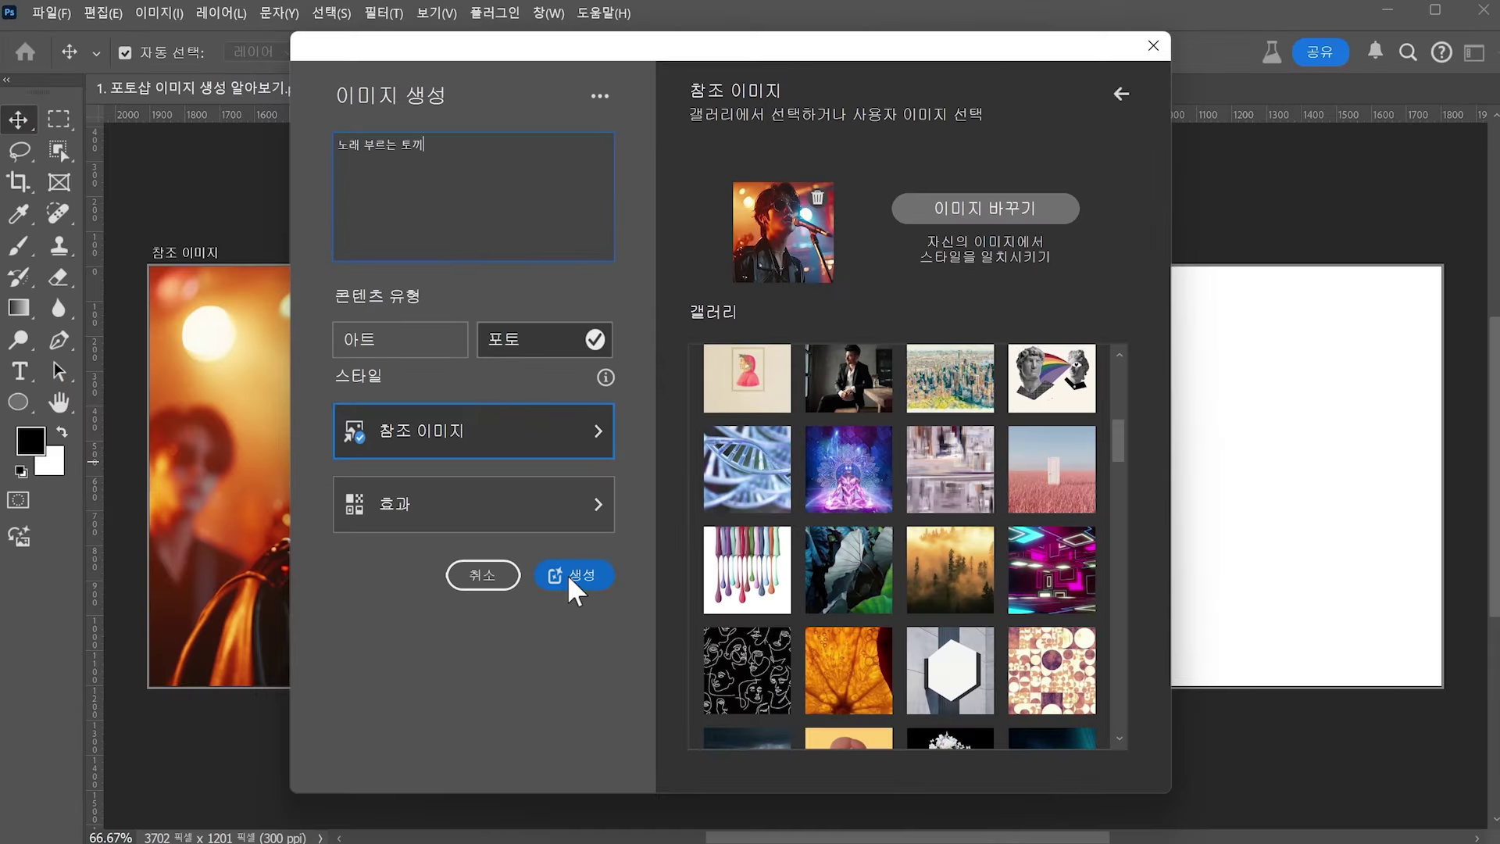
pyautogui.click(569, 578)
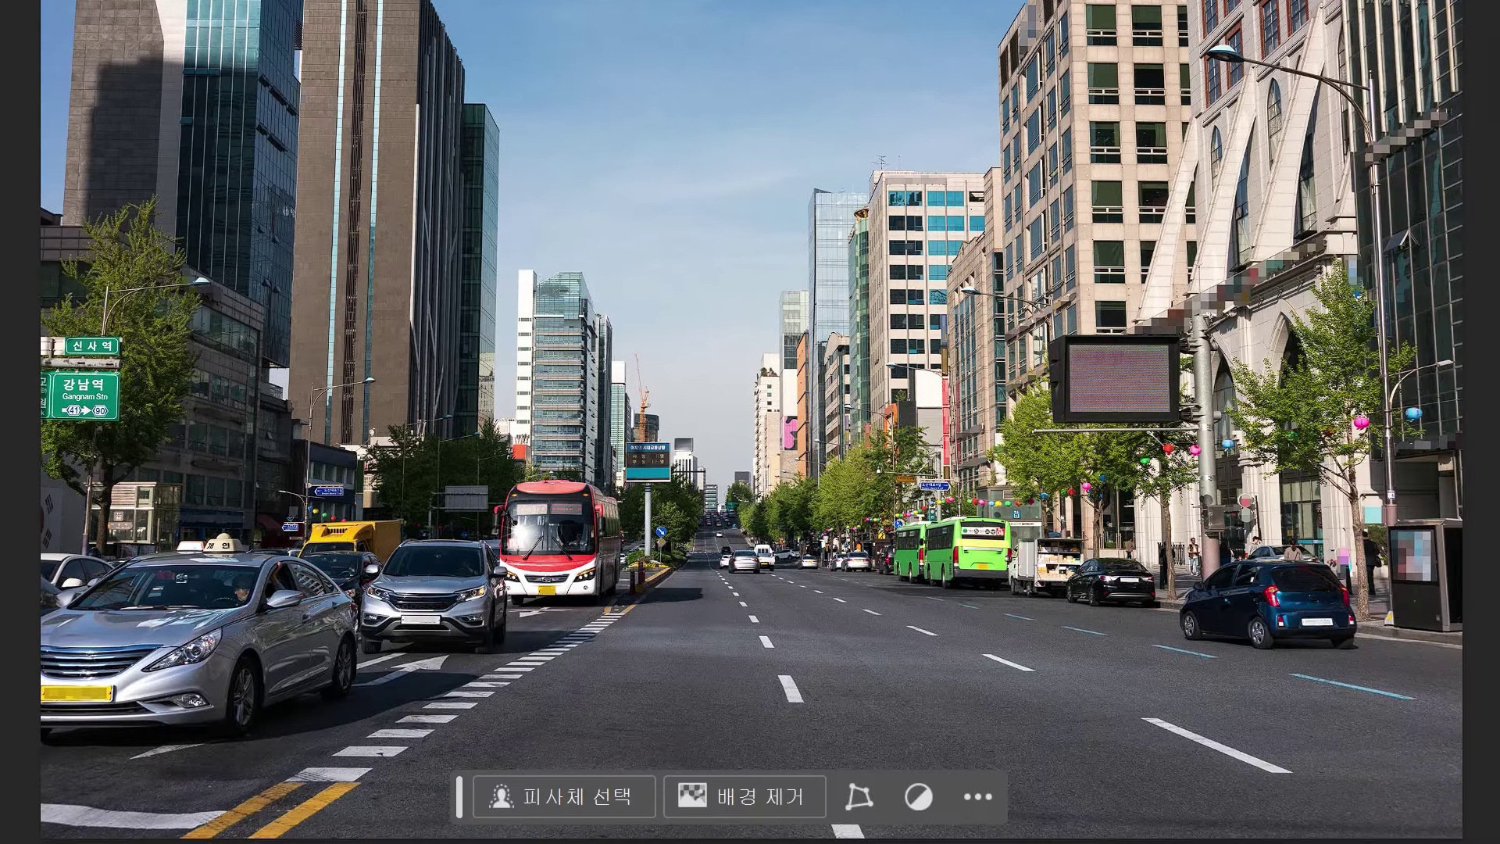
# Fill a road selection with '도로 위를 걷고 있는 아프리카 코끼리…' and generate similar variations
pyautogui.moveTo(554, 161); pyautogui.dragTo(1122, 784)
pyautogui.click(609, 778)
pyautogui.write('도로 위를 걷고 있는 아프리카 코끼리, 사실적인 사진, 정면 구도')
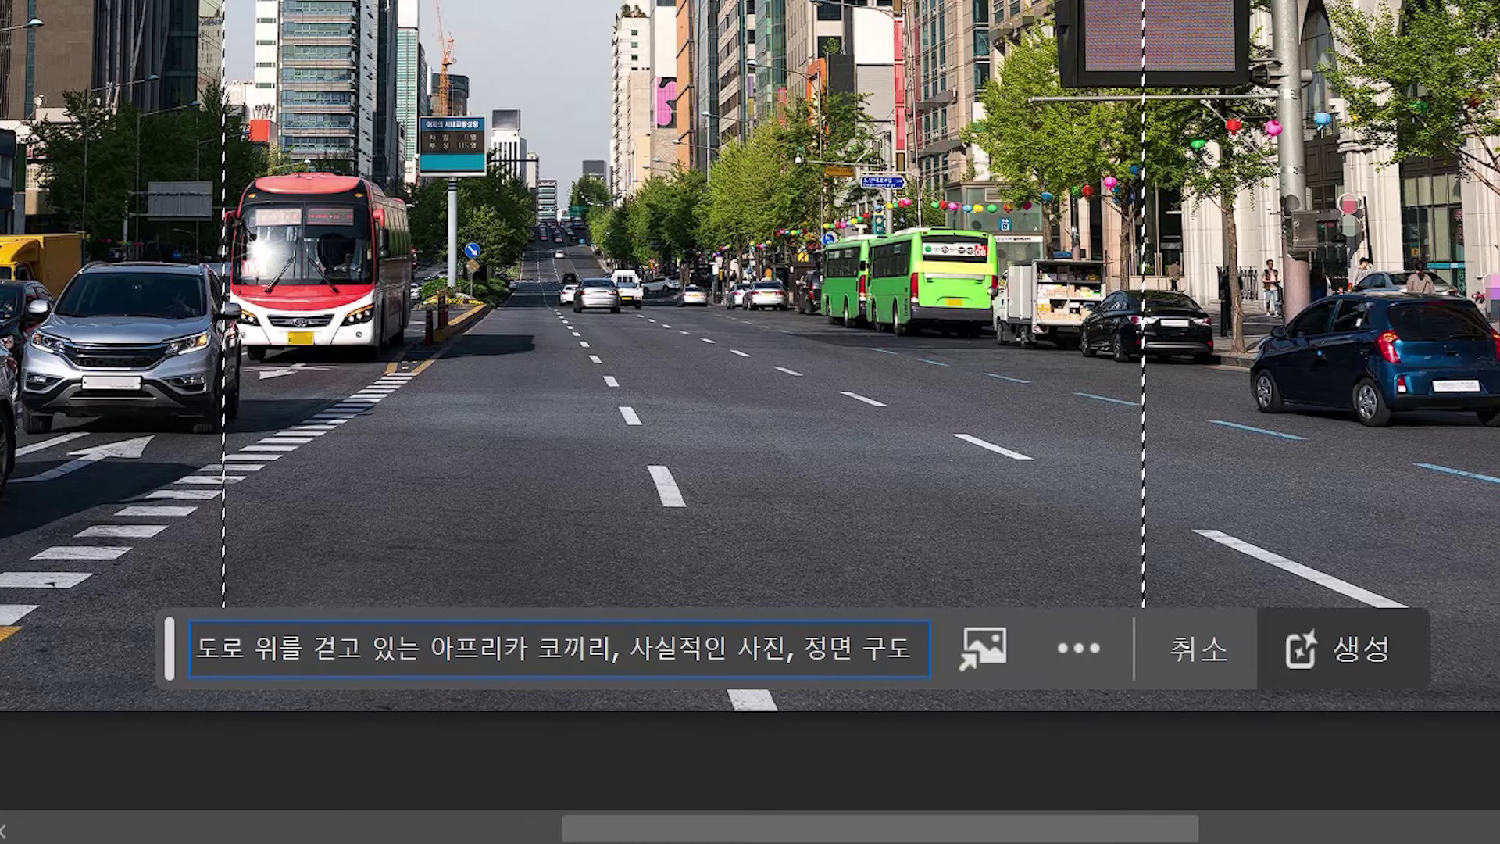
pyautogui.click(1380, 686)
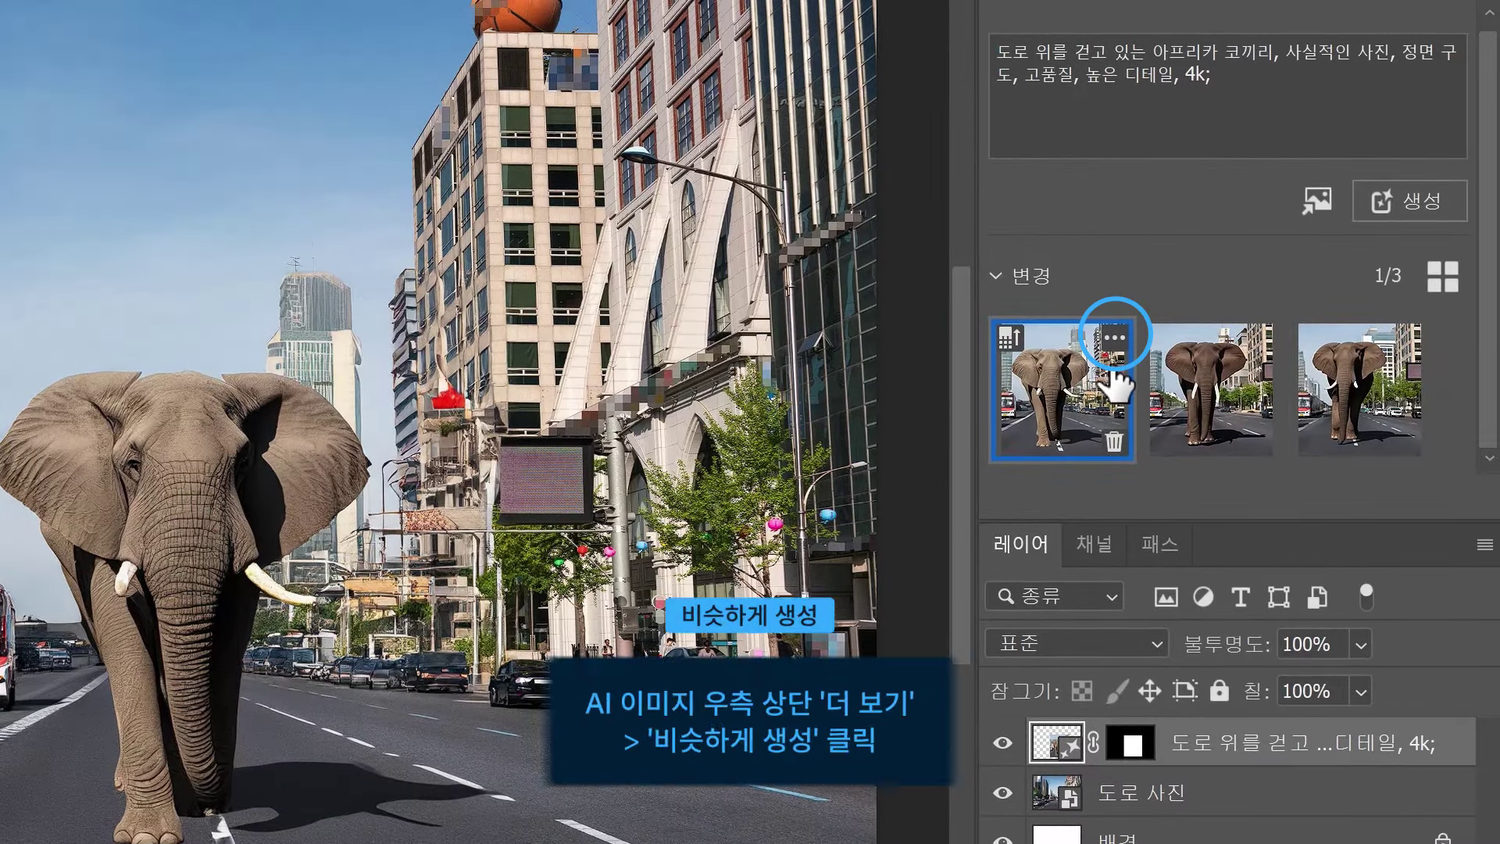
pyautogui.click(1115, 344)
pyautogui.click(1208, 353)
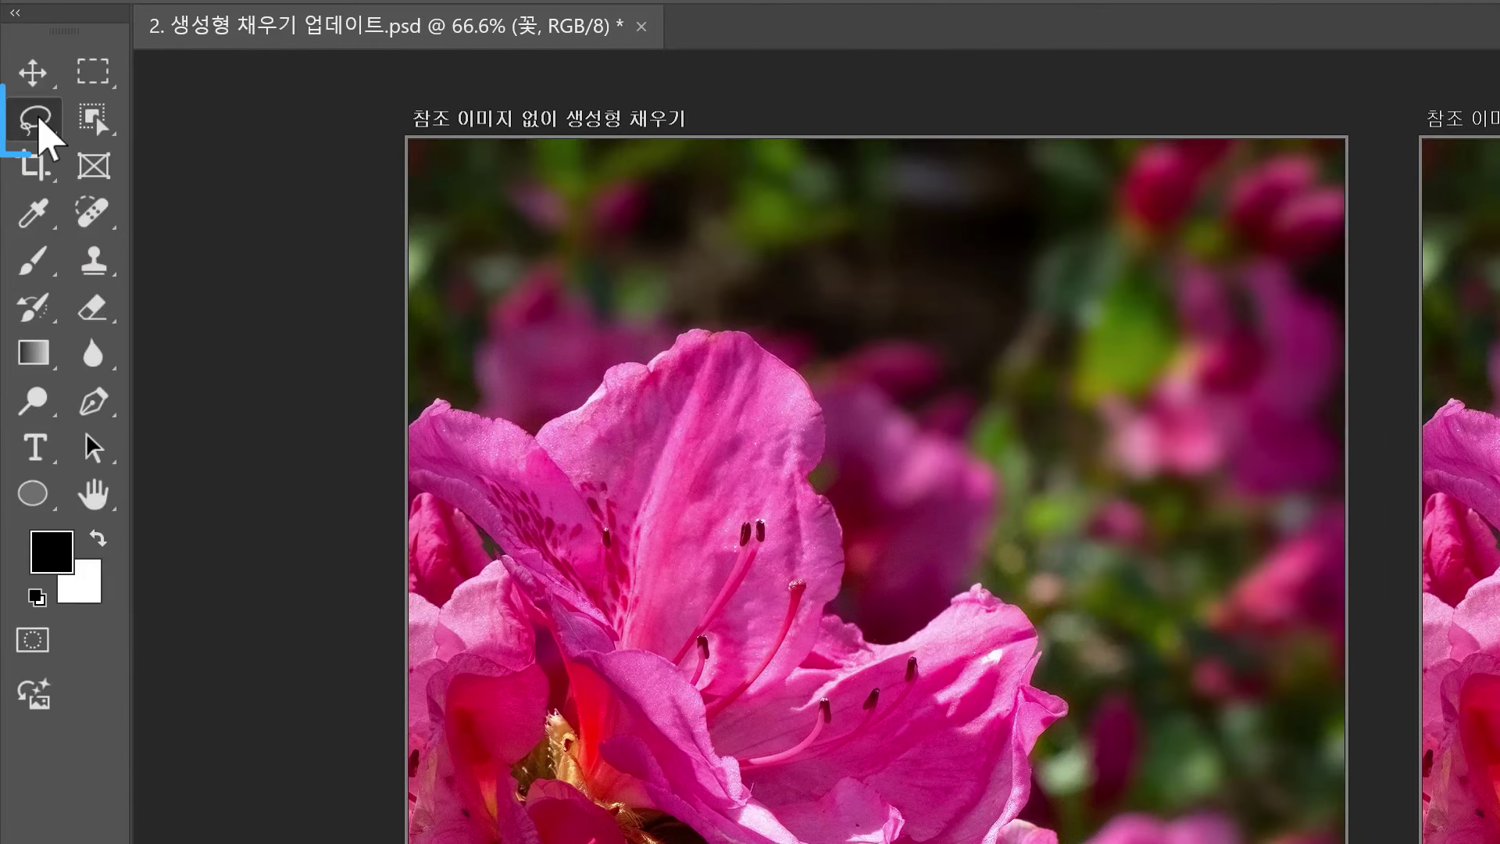
# Lasso an area over the flower, generate a butterfly there, and pick variation 3
pyautogui.click(19, 151)
pyautogui.moveTo(411, 406); pyautogui.dragTo(774, 291)
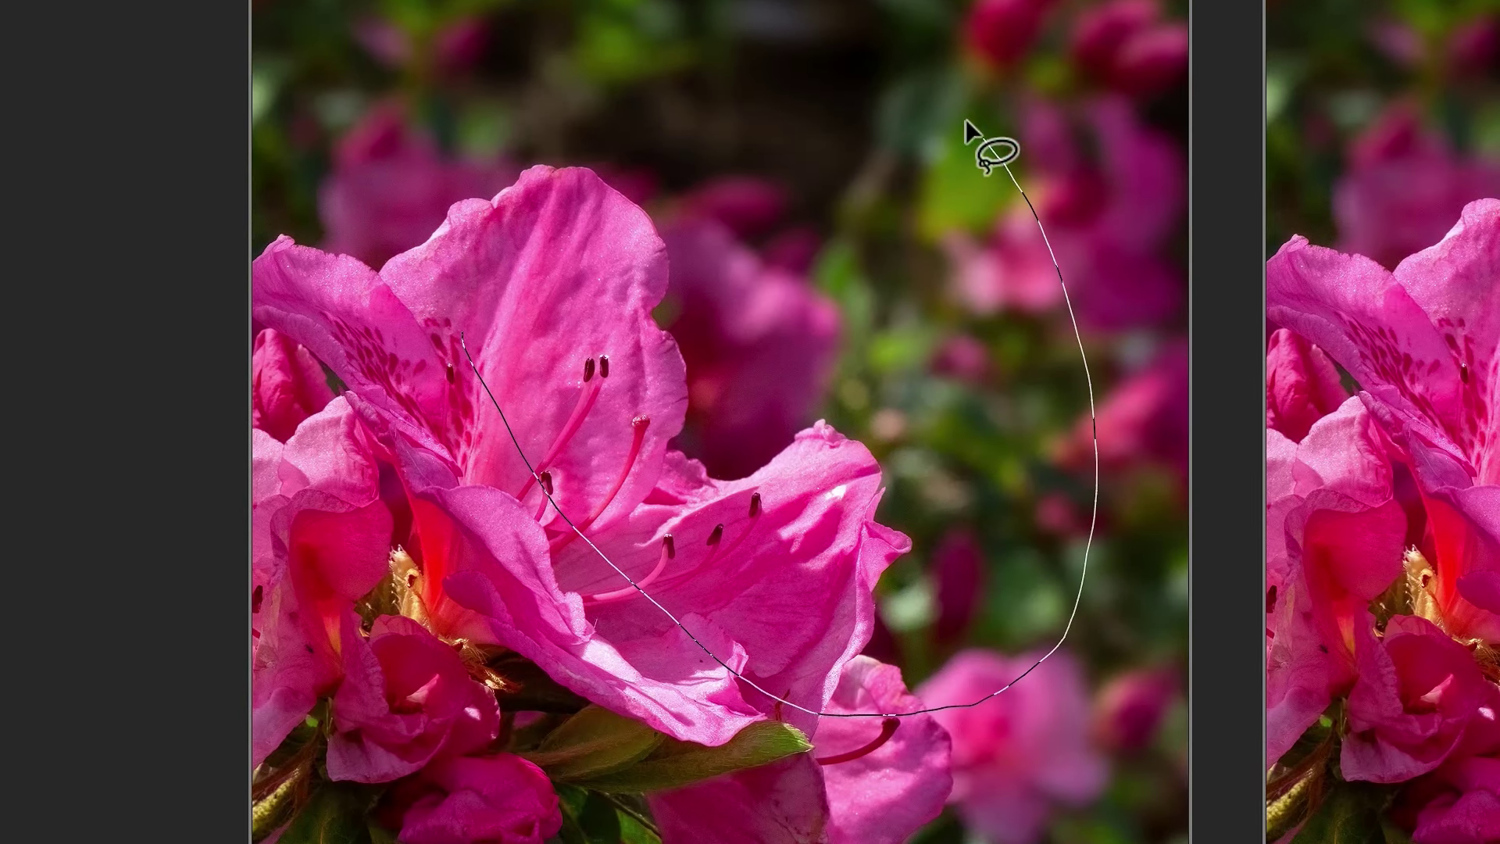
pyautogui.moveTo(967, 123); pyautogui.dragTo(462, 336)
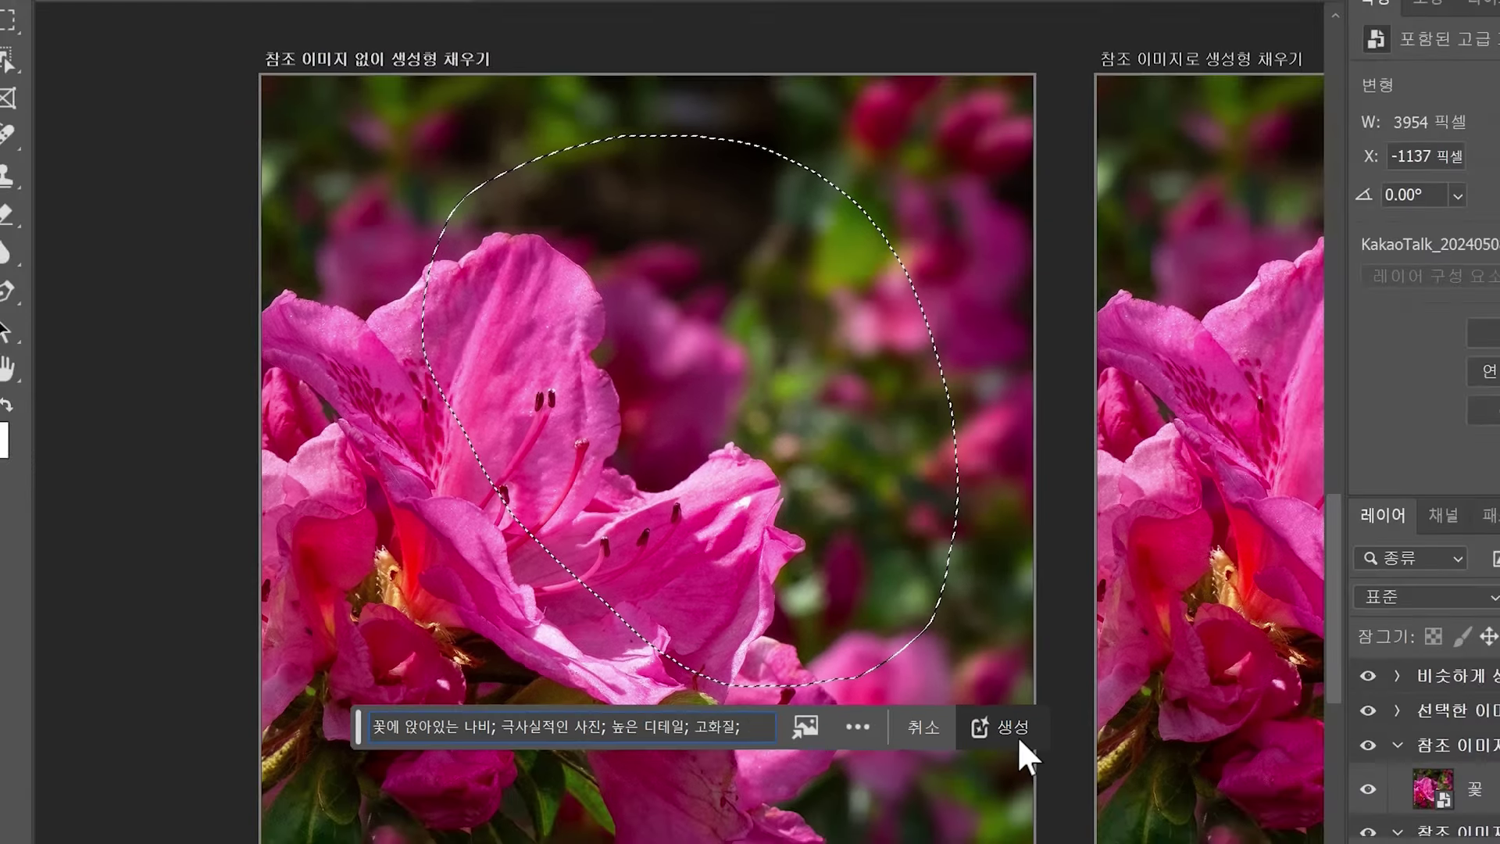
pyautogui.click(1165, 766)
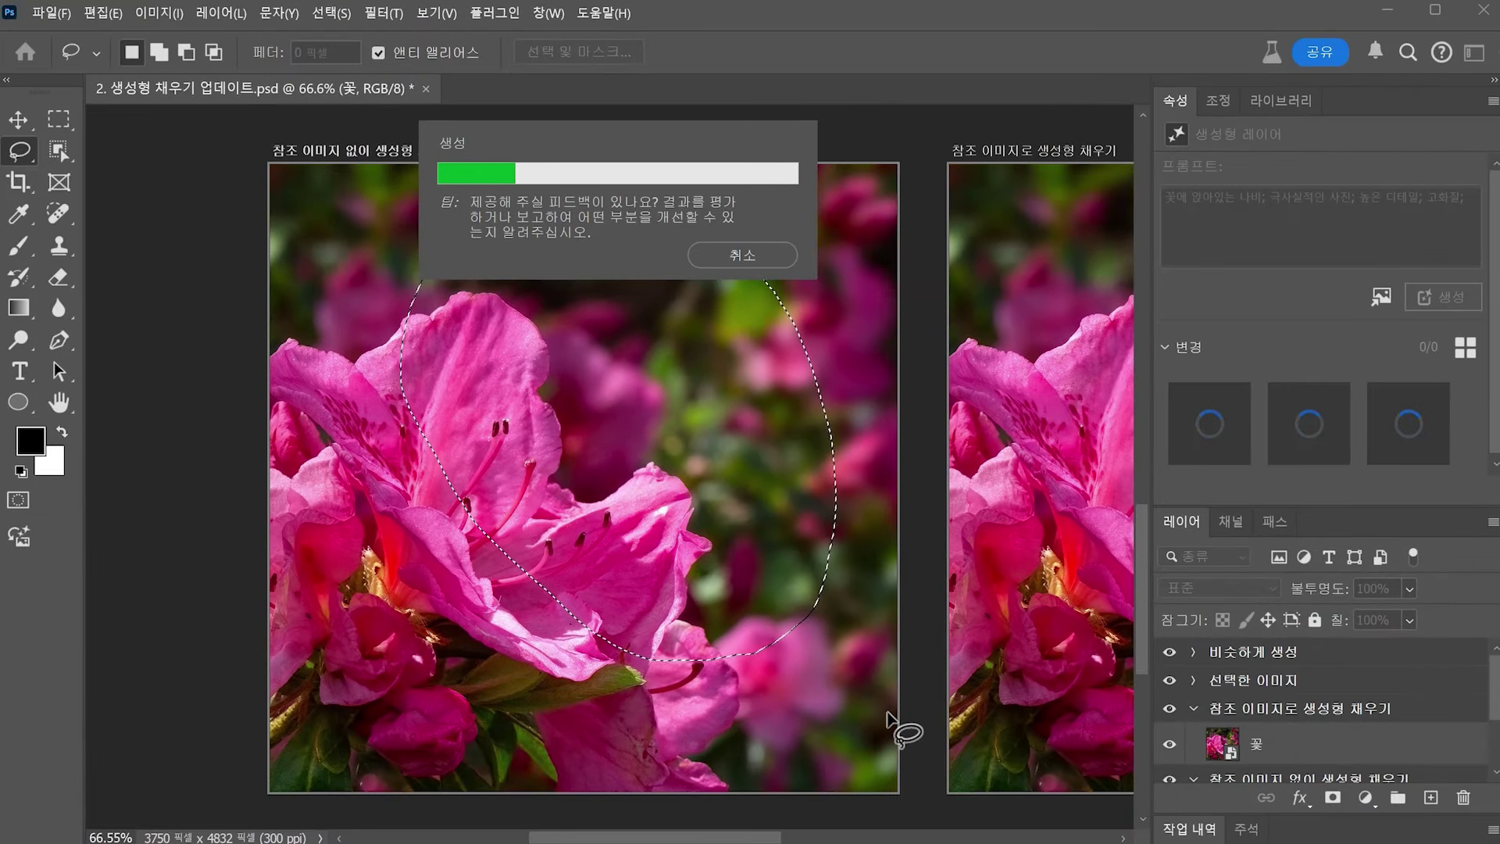
pyautogui.click(1321, 432)
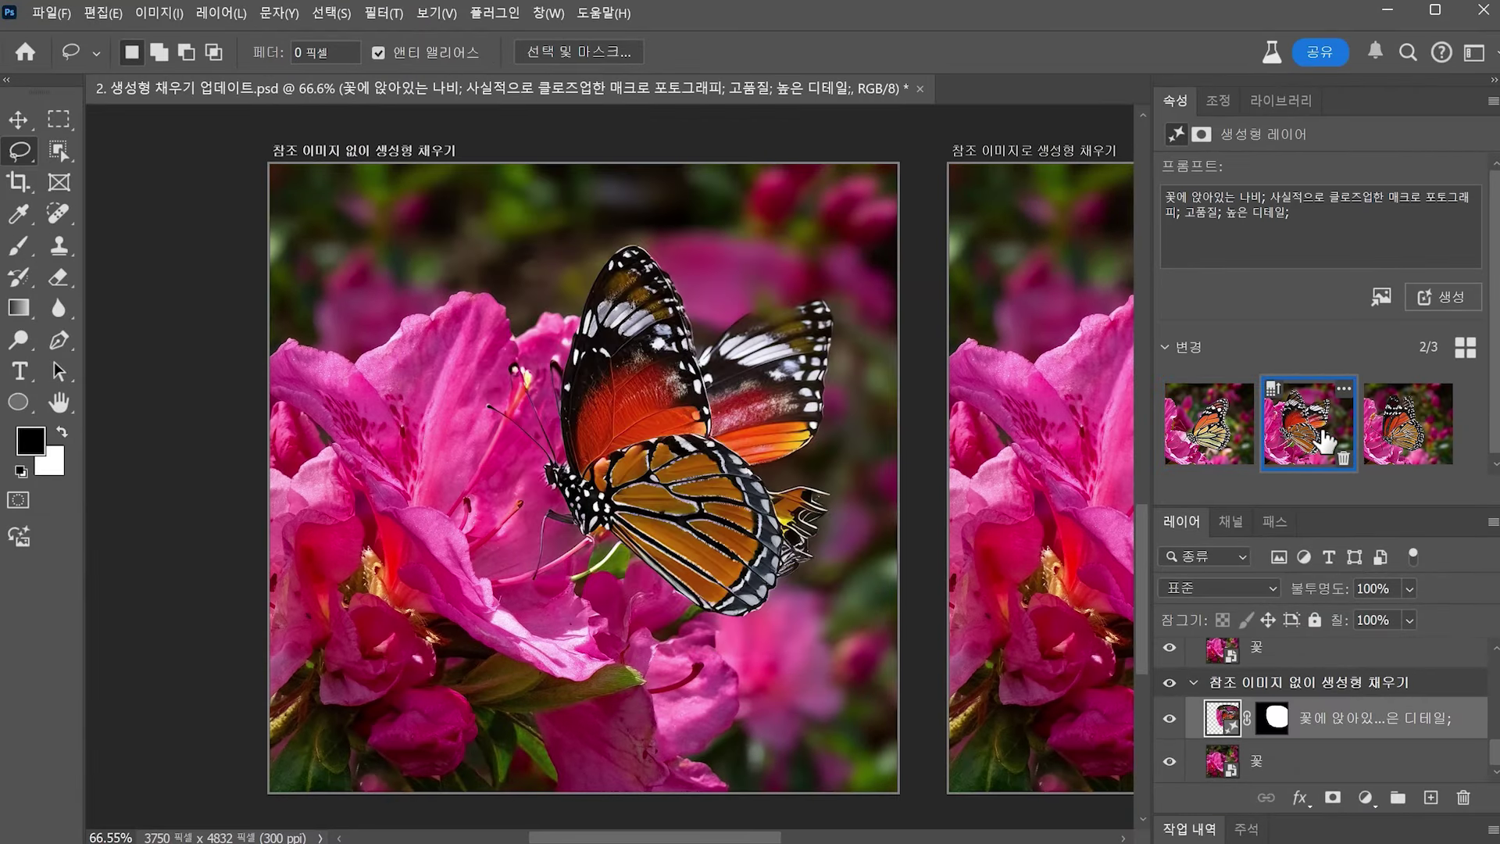
pyautogui.click(1419, 446)
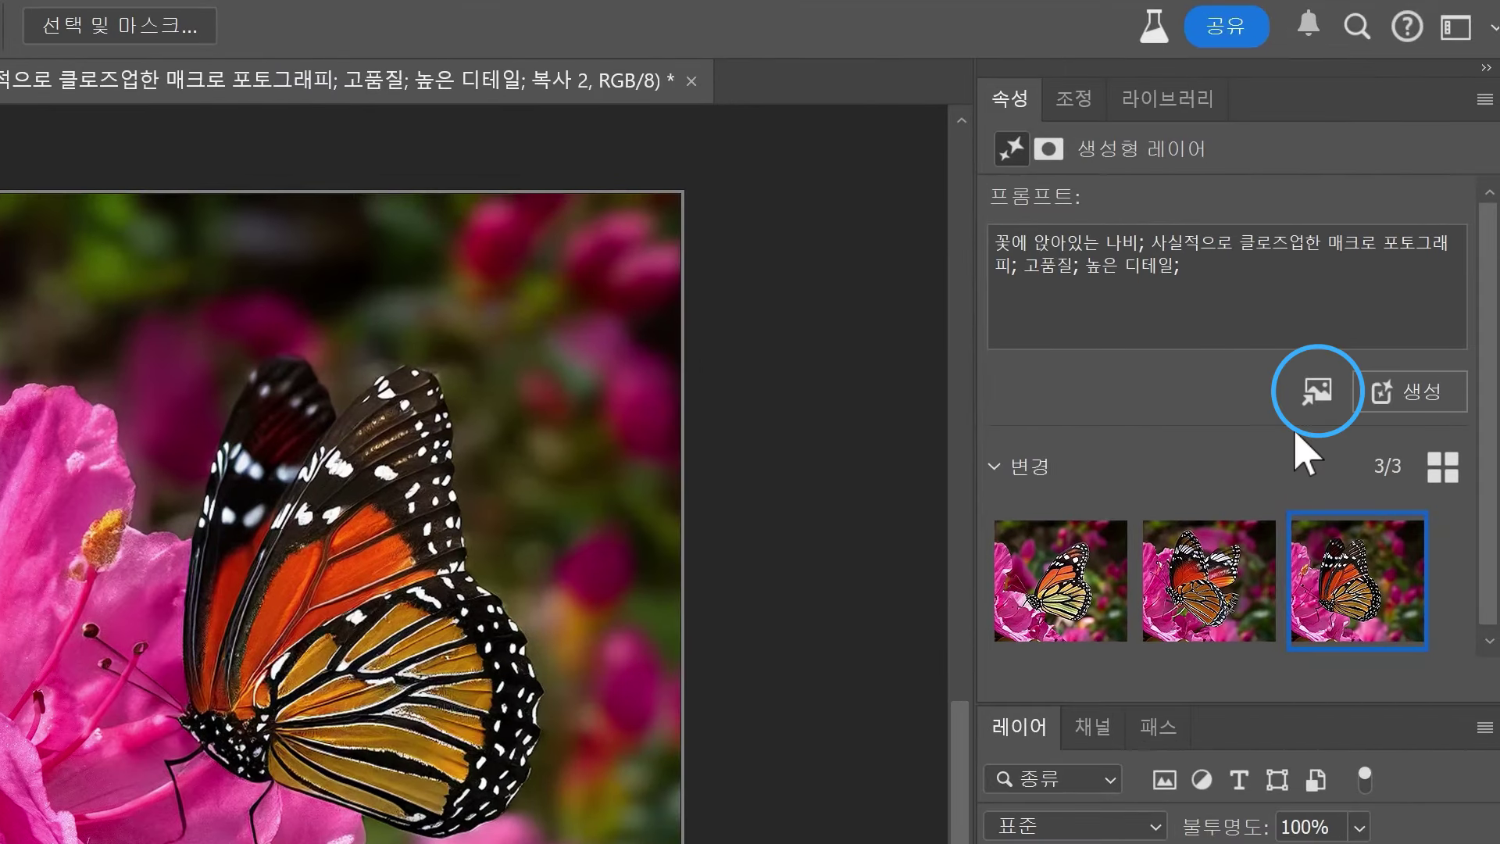
# Regenerate the butterfly fill using the 나비 image as the reference
pyautogui.click(1381, 297)
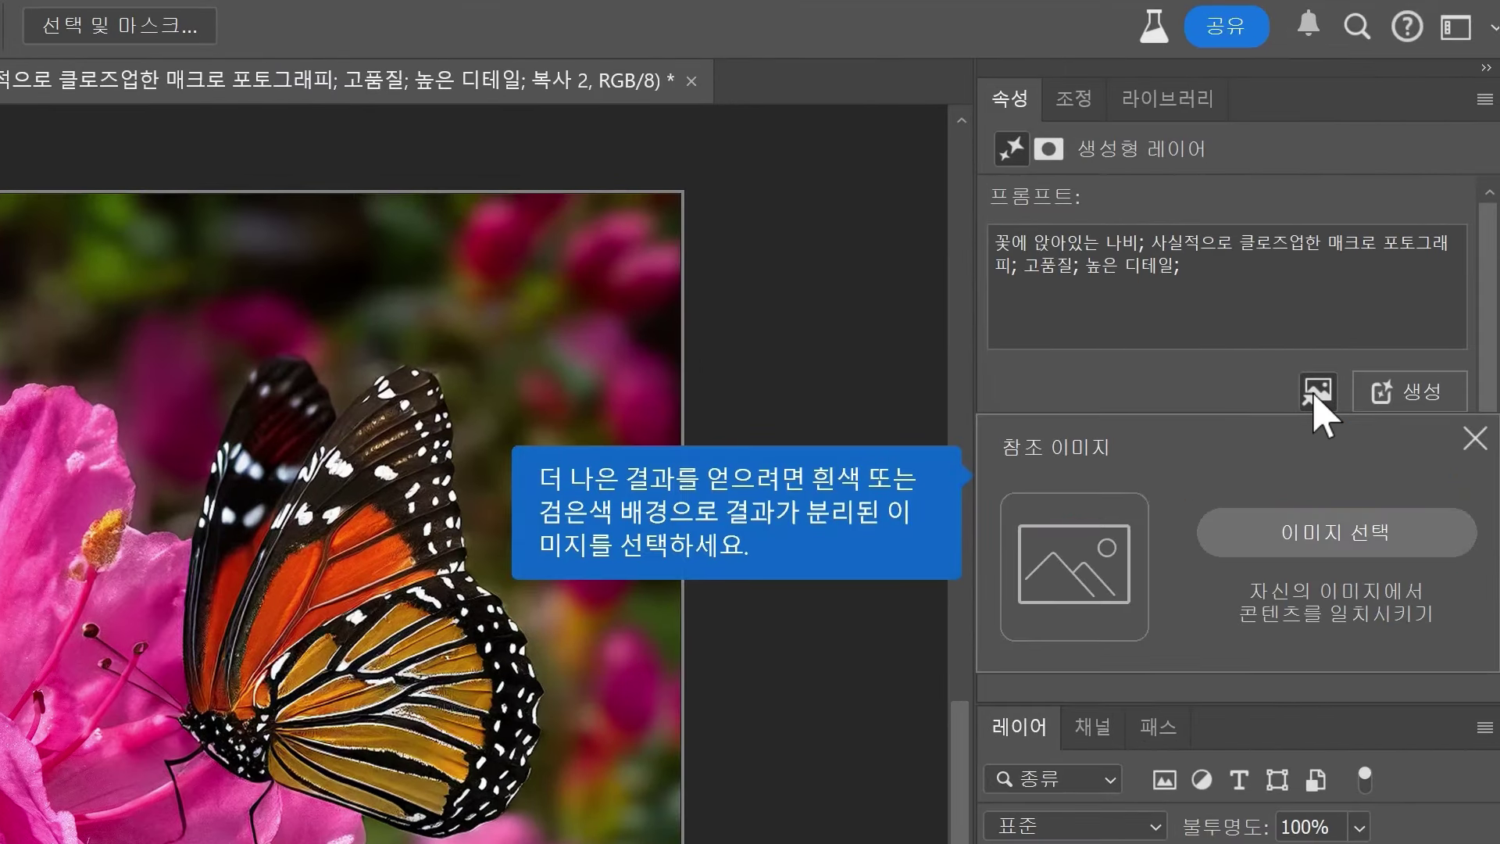
pyautogui.click(1338, 547)
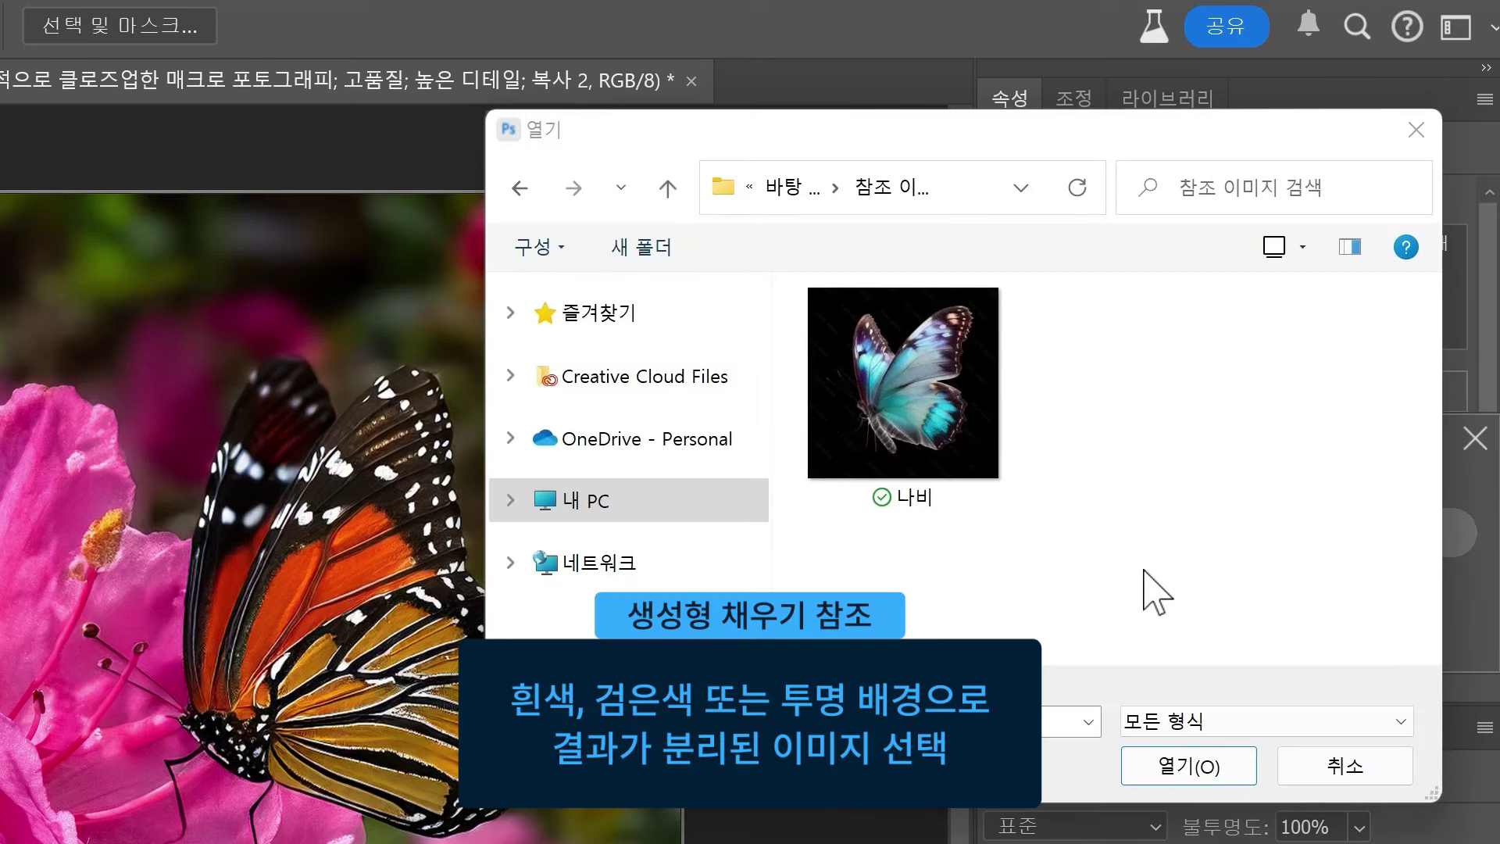
pyautogui.click(936, 457)
pyautogui.click(1178, 766)
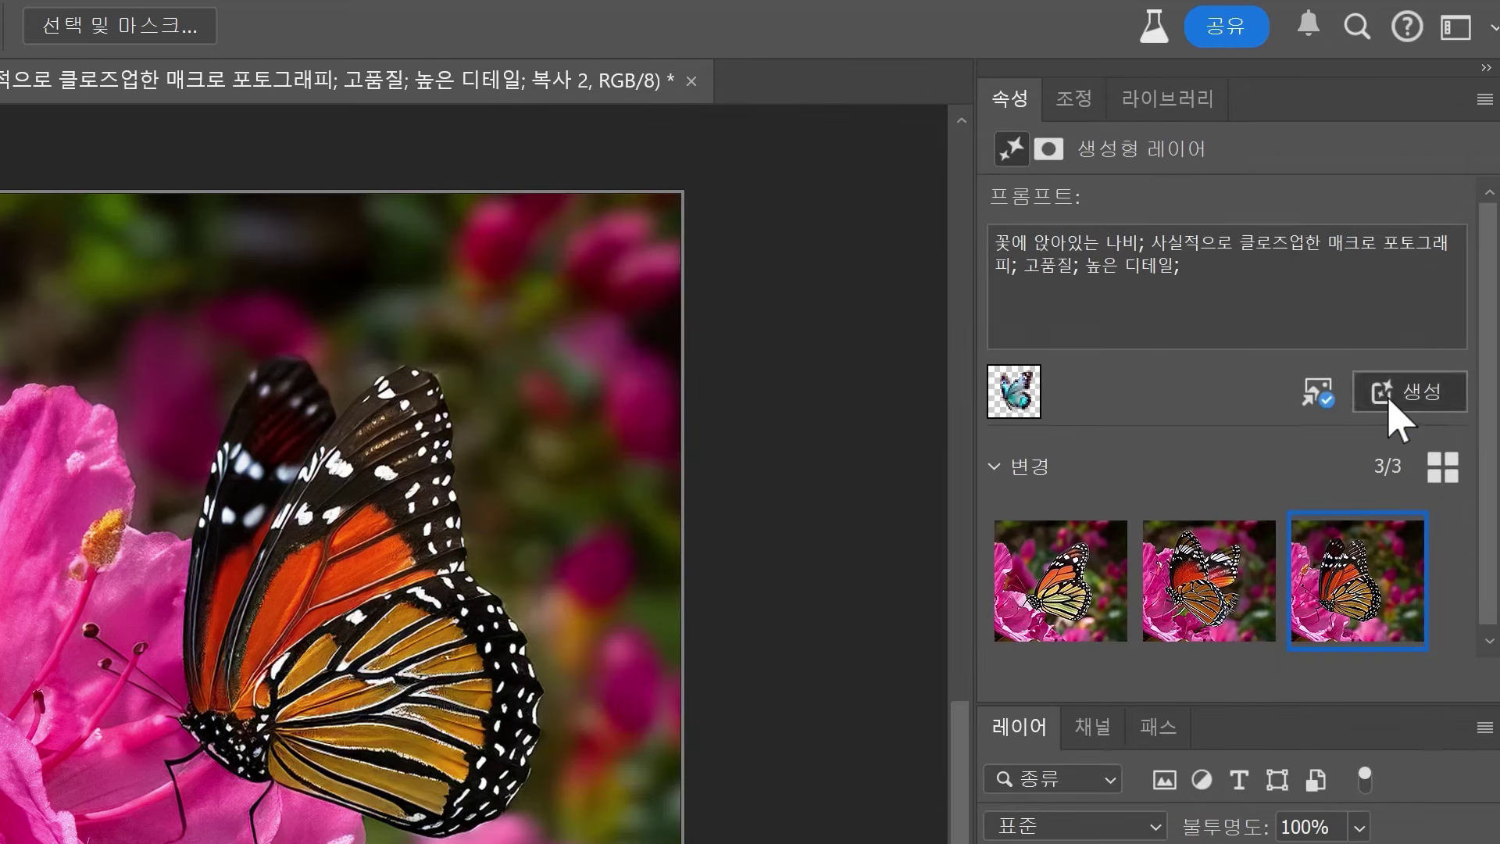
pyautogui.click(1395, 394)
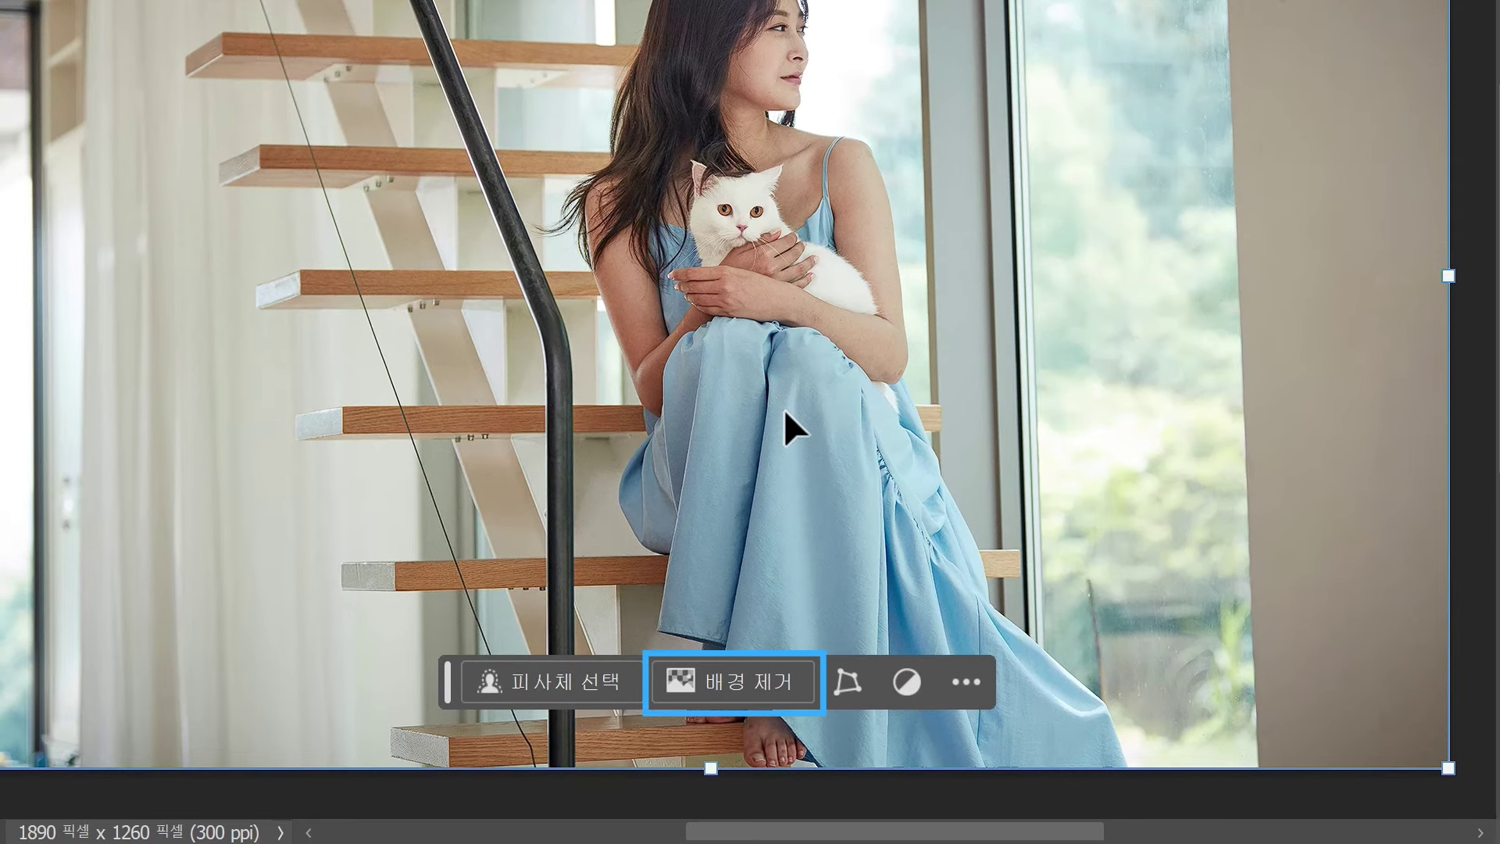
# Remove the stairway background and extend the canvas at the top right and bottom
pyautogui.click(767, 687)
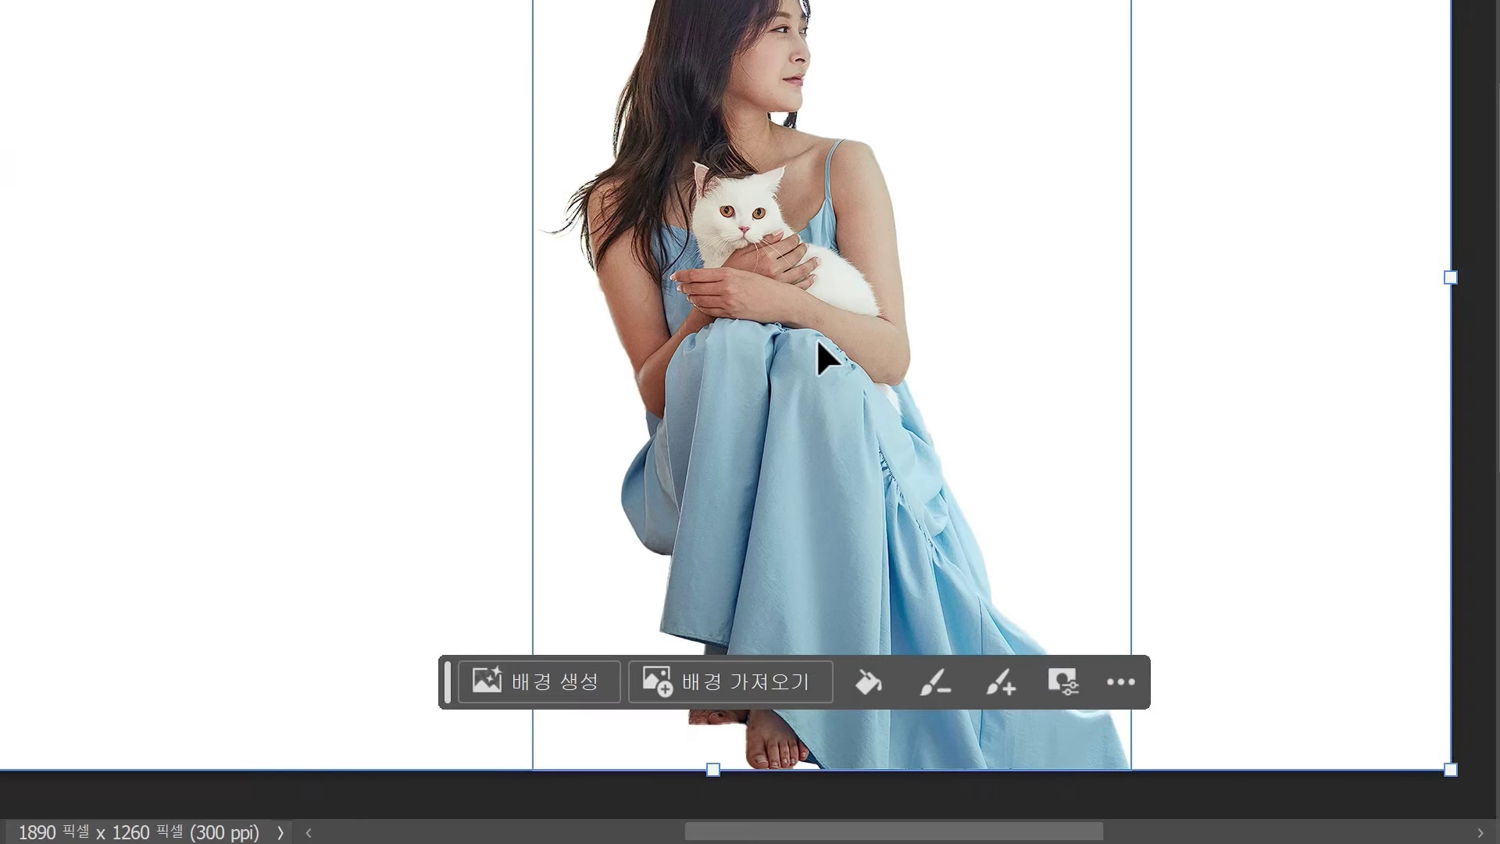
pyautogui.click(24, 168)
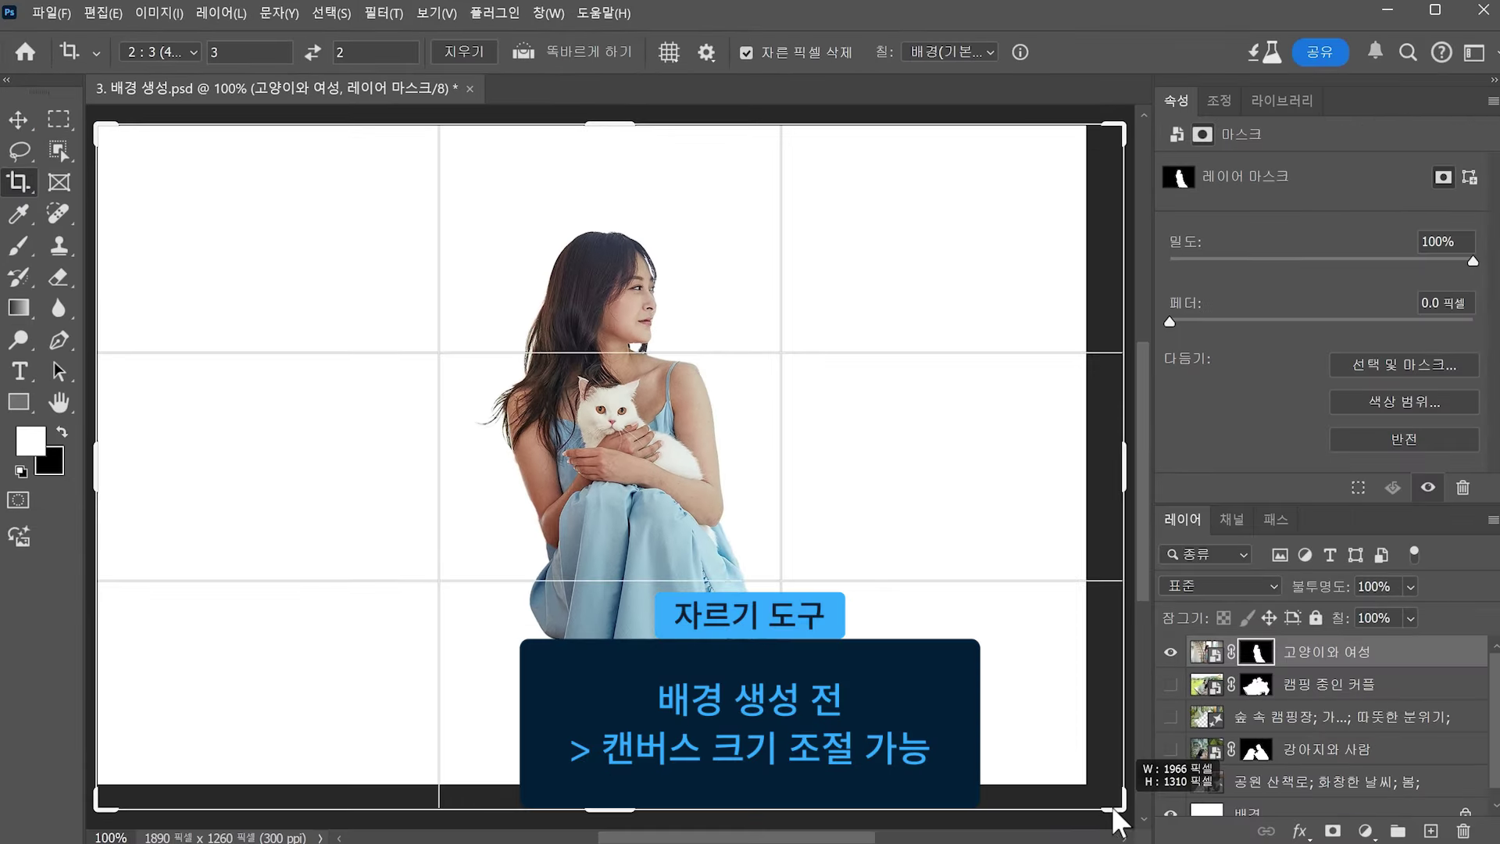
pyautogui.scroll(-3, 844, 786)
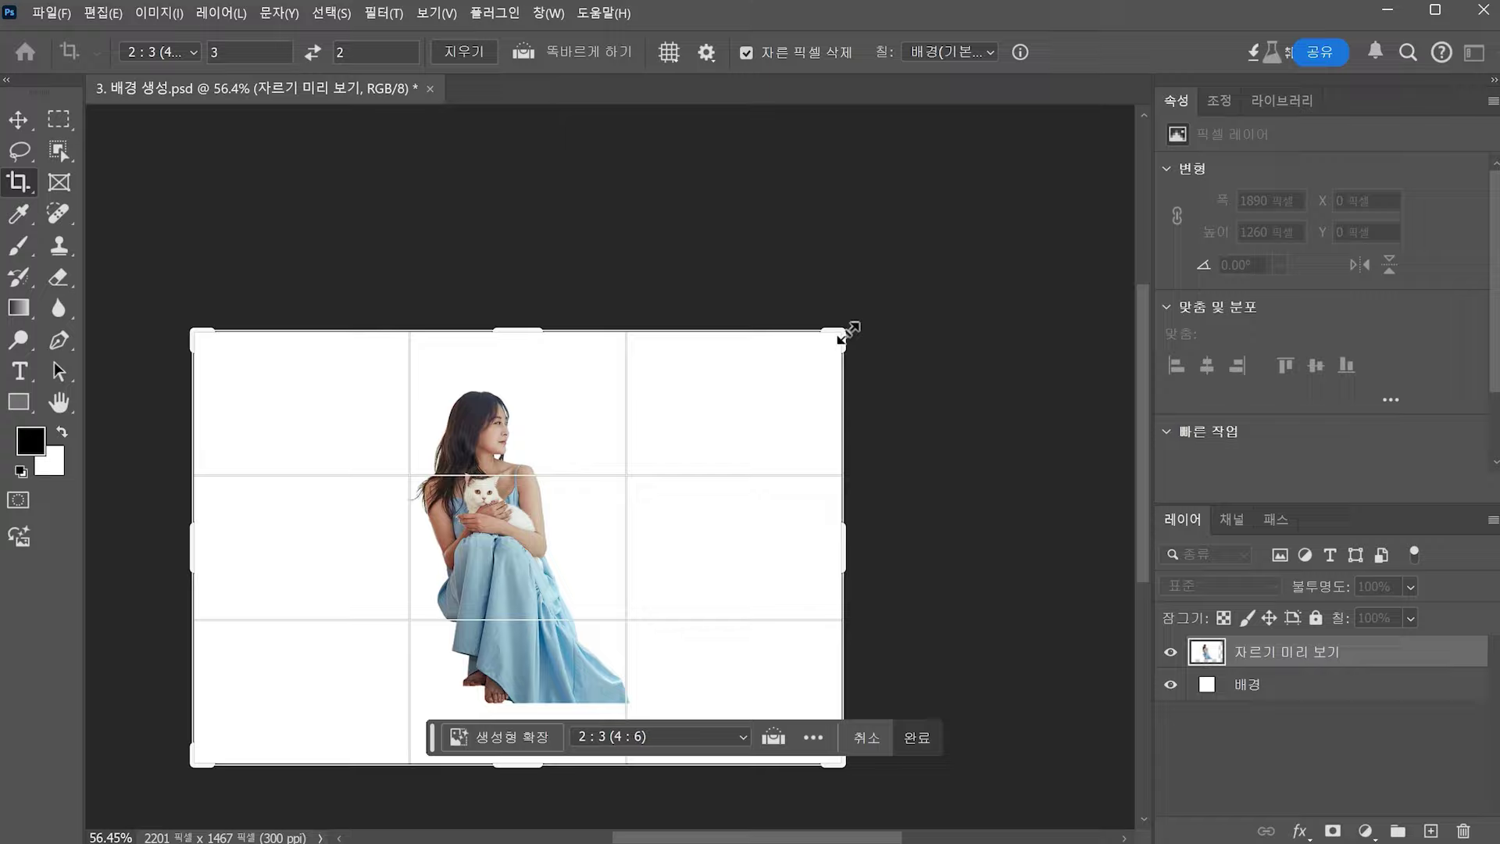
pyautogui.moveTo(844, 335); pyautogui.dragTo(927, 281)
pyautogui.moveTo(623, 703); pyautogui.dragTo(623, 735)
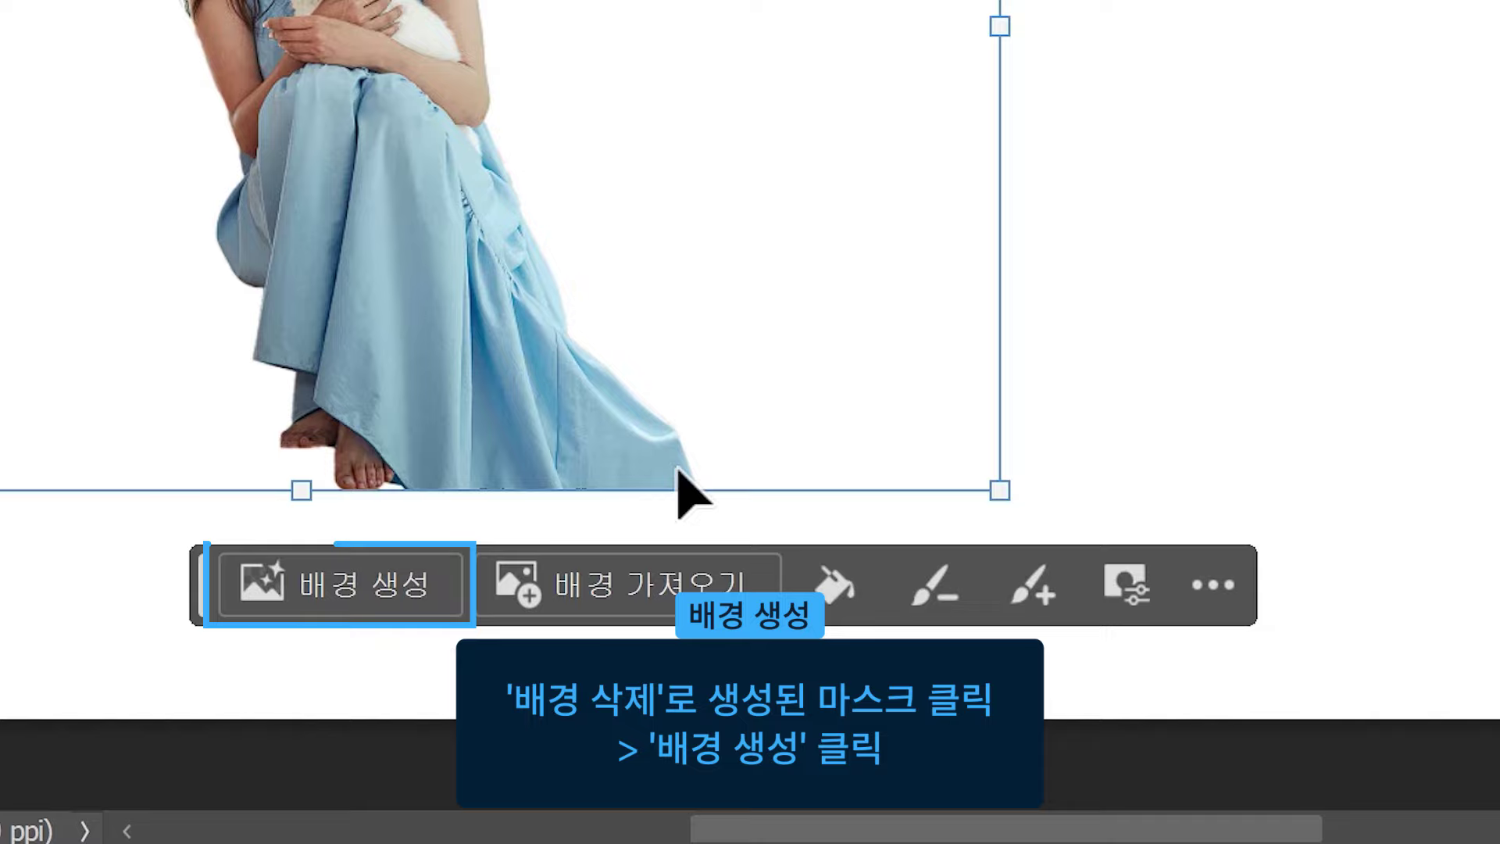
# Generate a '프랑스 남부의 작은 마을; 고풍스럽고 아기자기한 집 앞 계단;' background, choosing variation 3
pyautogui.click(406, 610)
pyautogui.write('프랑스 남부의 작은 마을; 고풍스럽고 아기자기한 집 앞 계단;')
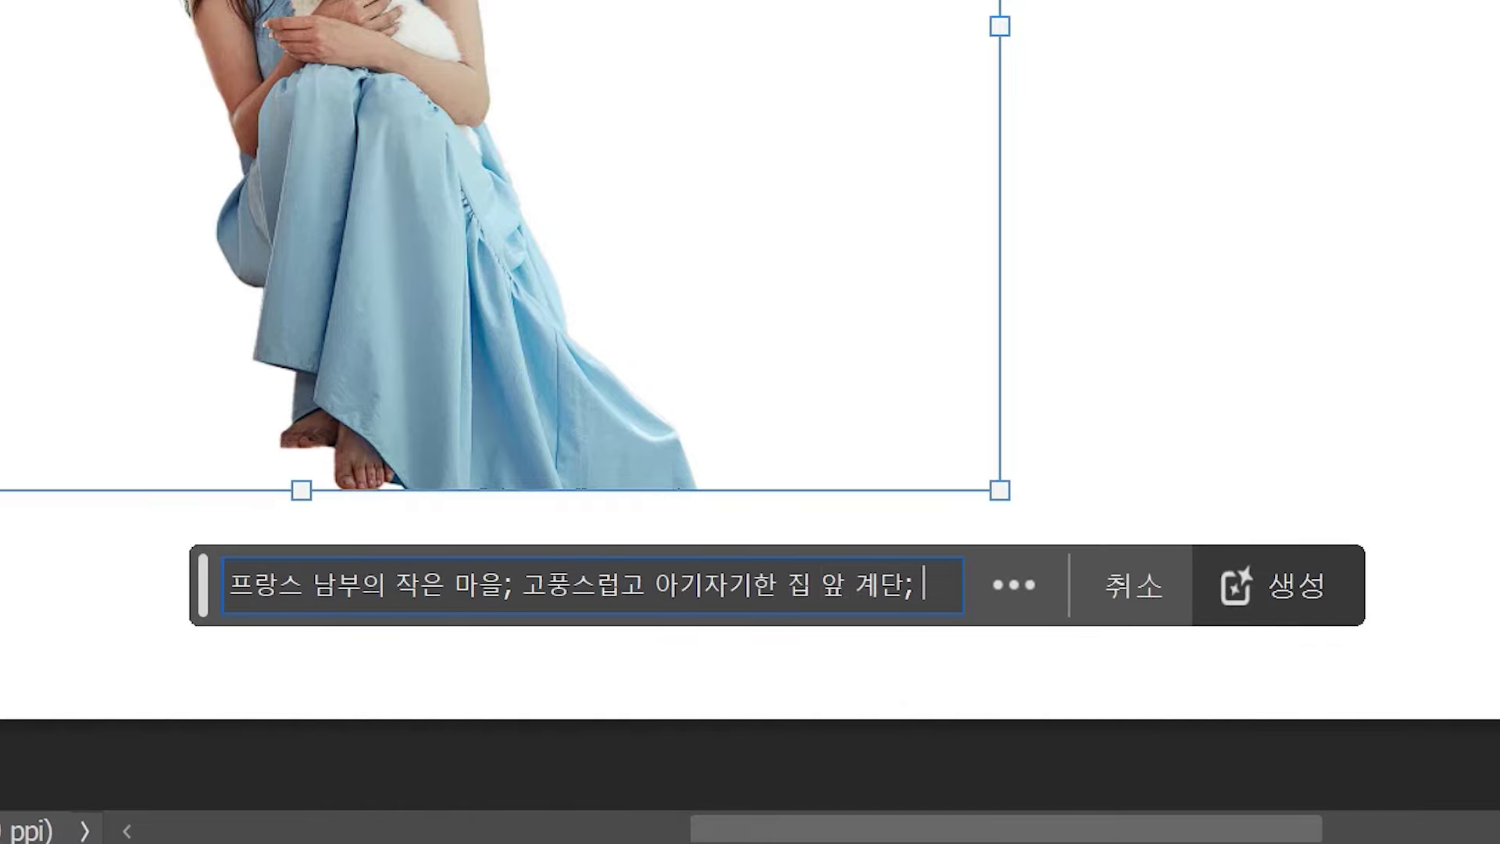
pyautogui.click(1321, 606)
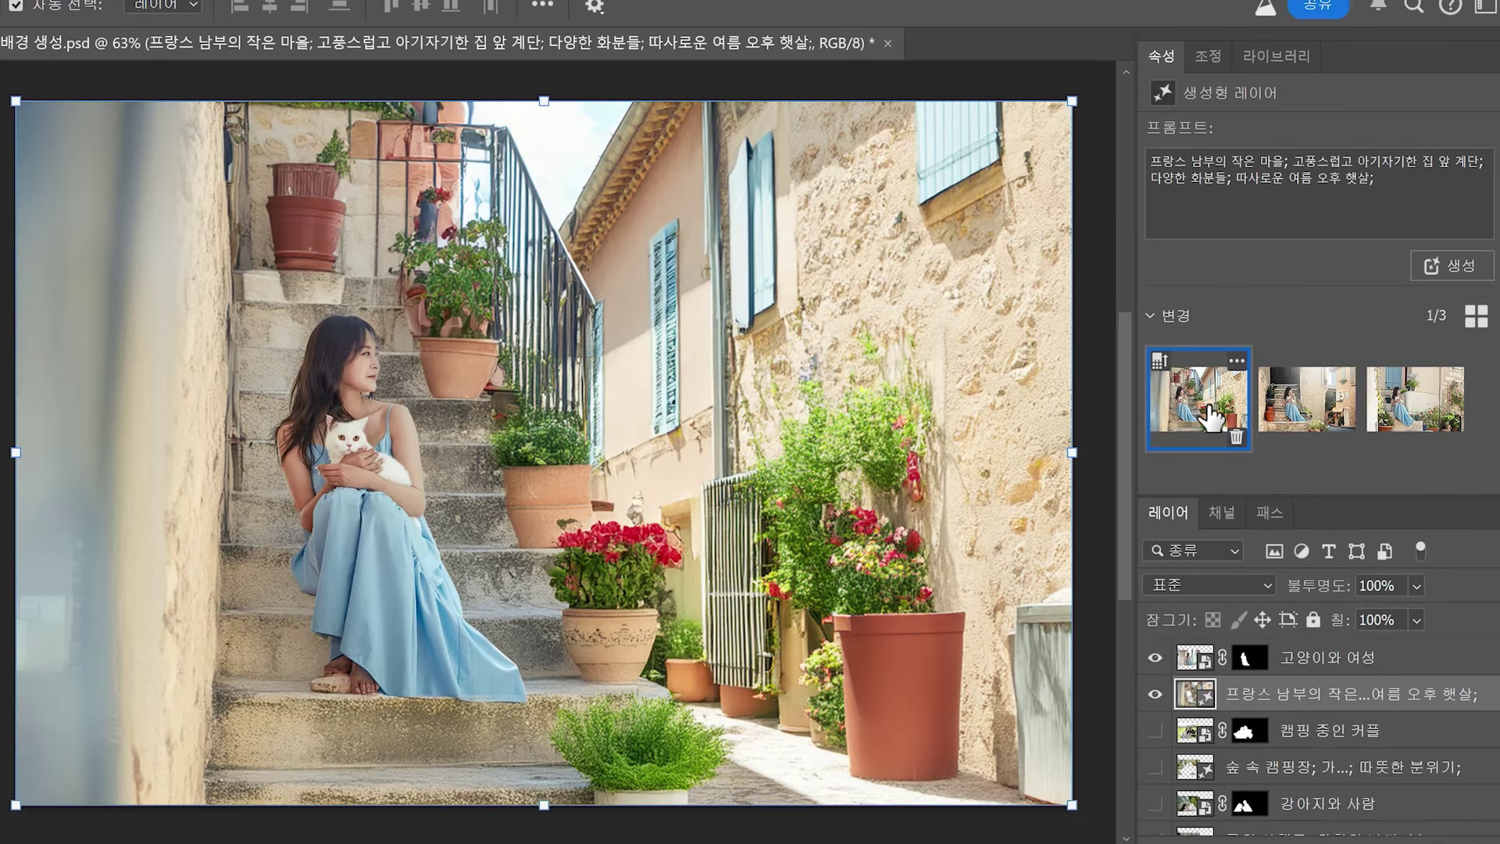
pyautogui.click(1302, 422)
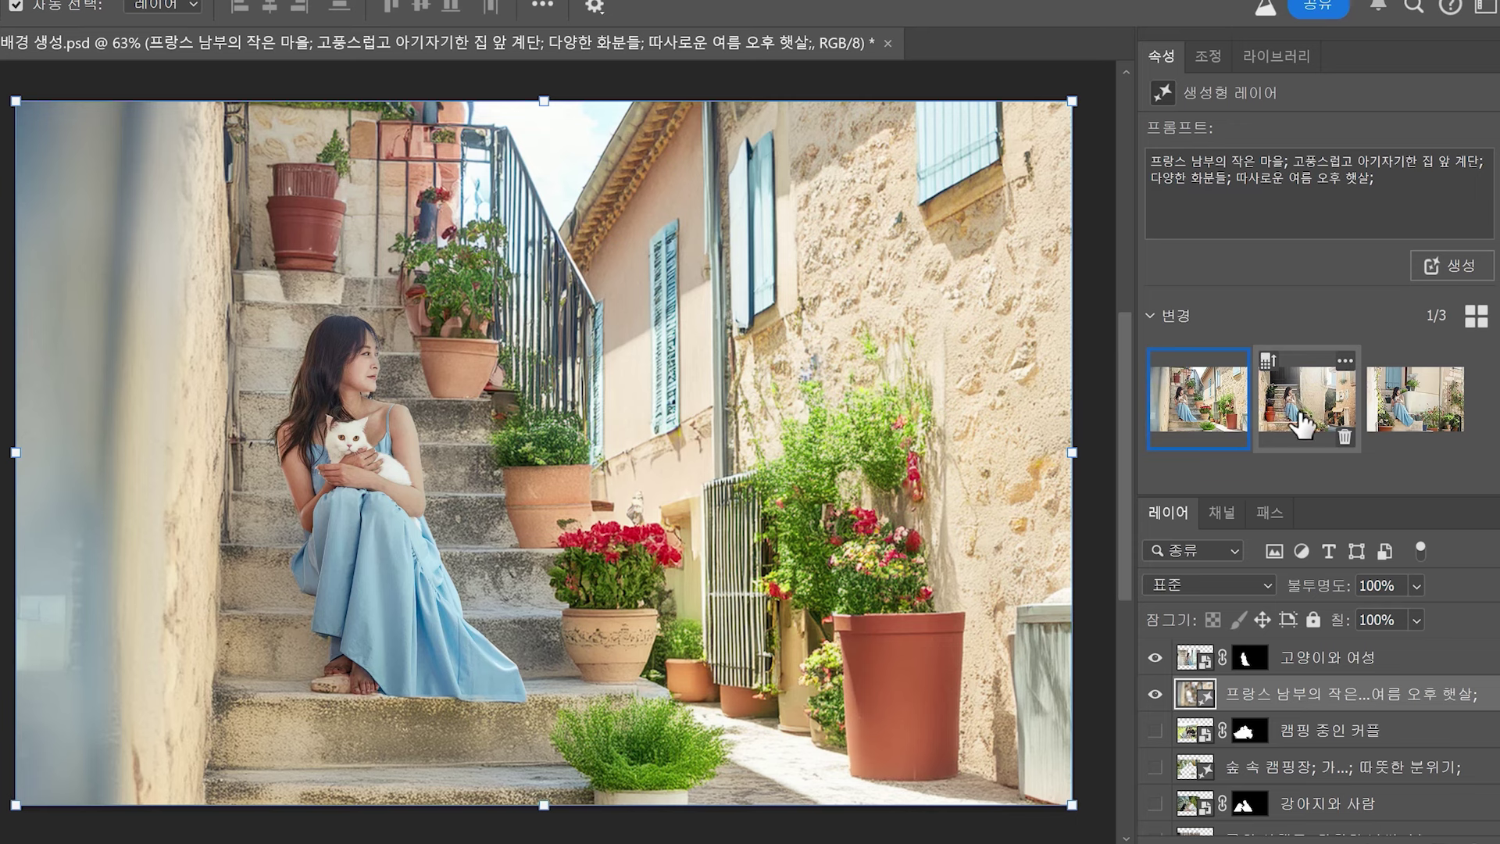
pyautogui.click(1399, 422)
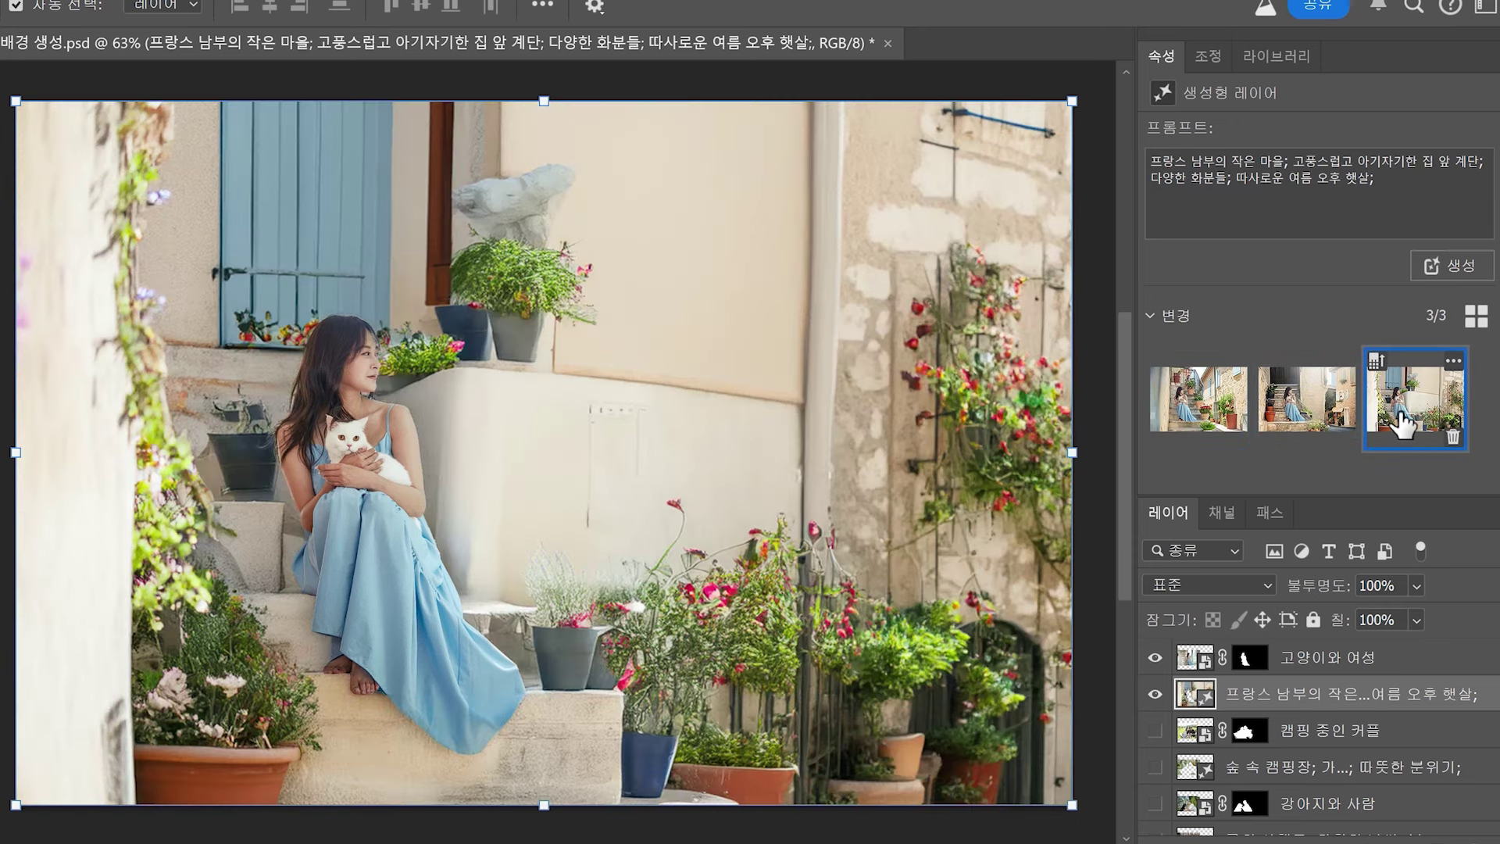